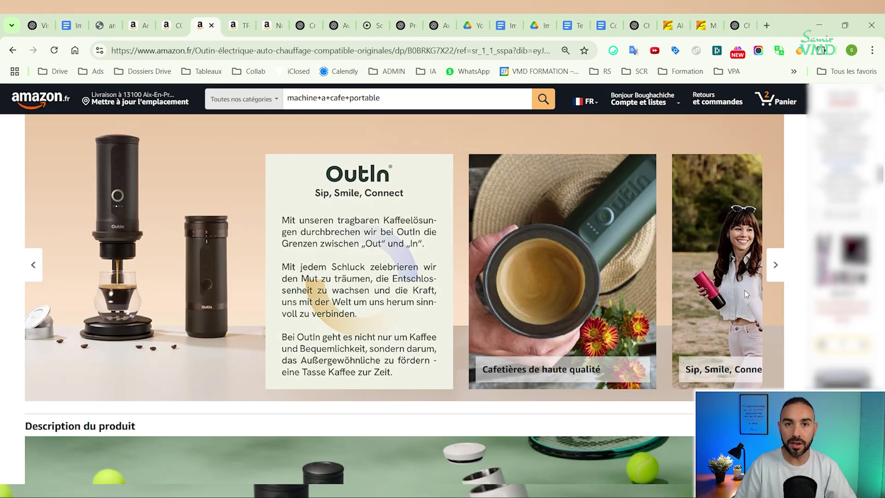
Look through the OutIn Nano's illustrated product description on its Amazon page.
scroll(547, 289, "down", 7)
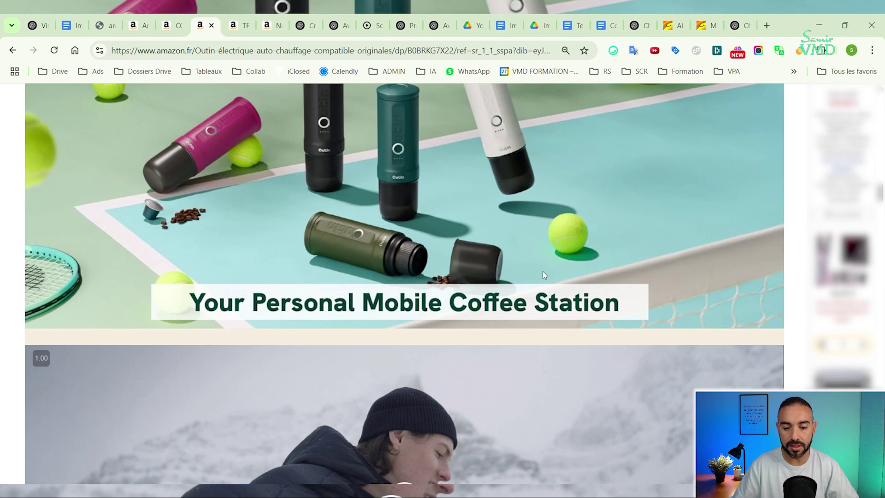
scroll(543, 258, "down", 7)
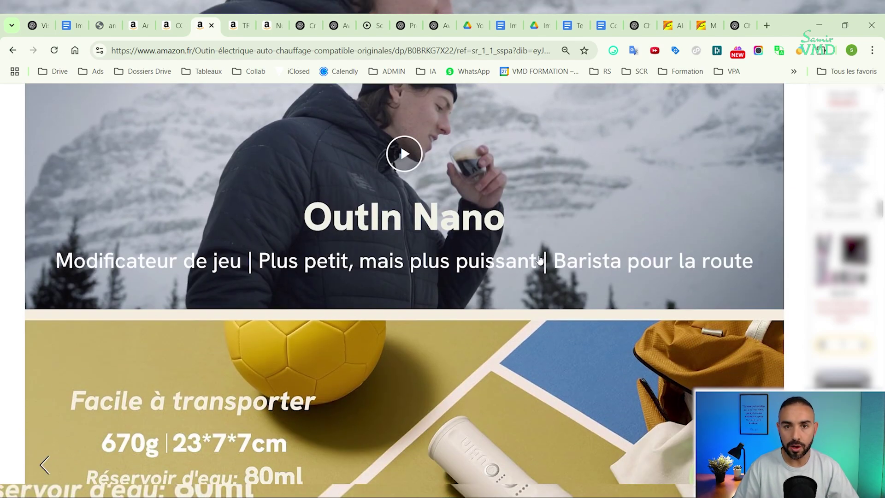
scroll(540, 261, "down", 10)
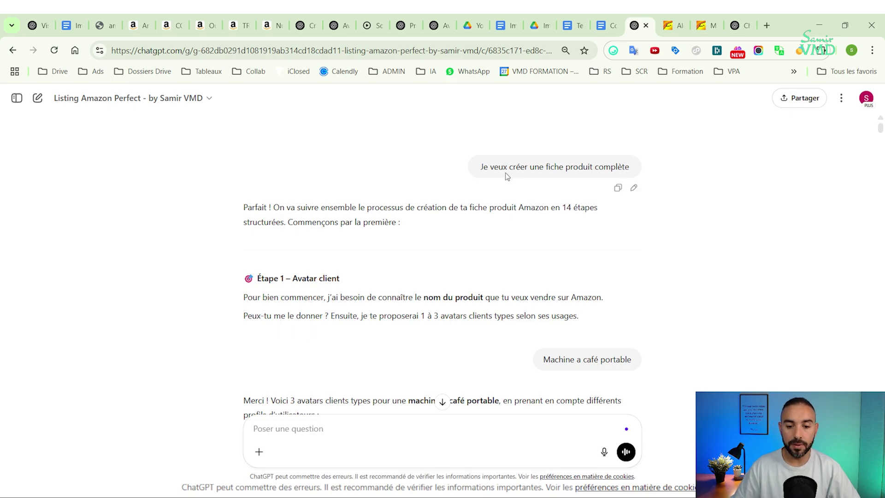
In the Listing Amazon Perfect ChatGPT conversation, read the request "Je veux créer une fiche produit complète" and the step 1 product-name exchange.
left_click_drag(484, 172, 632, 167)
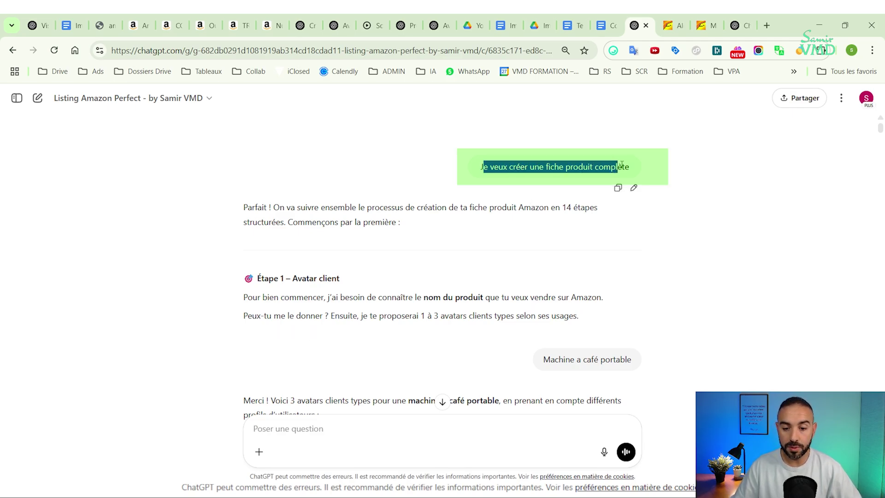
left_click(732, 171)
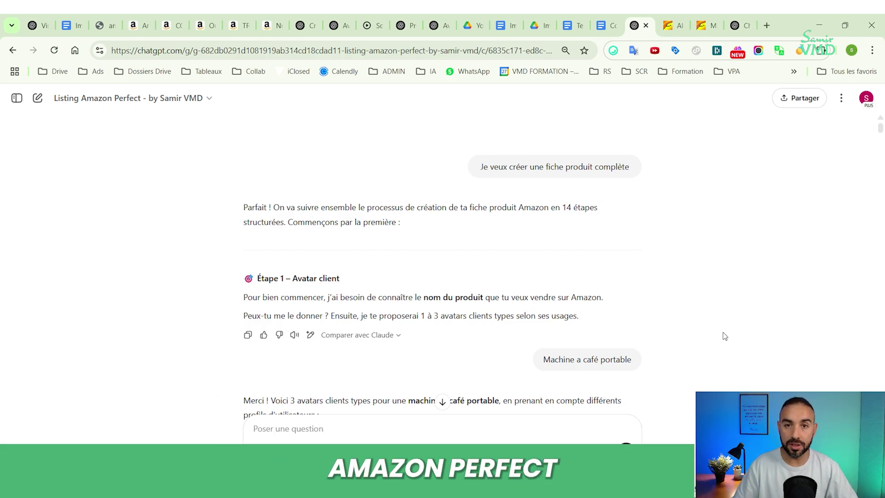
scroll(724, 336, "down", 1)
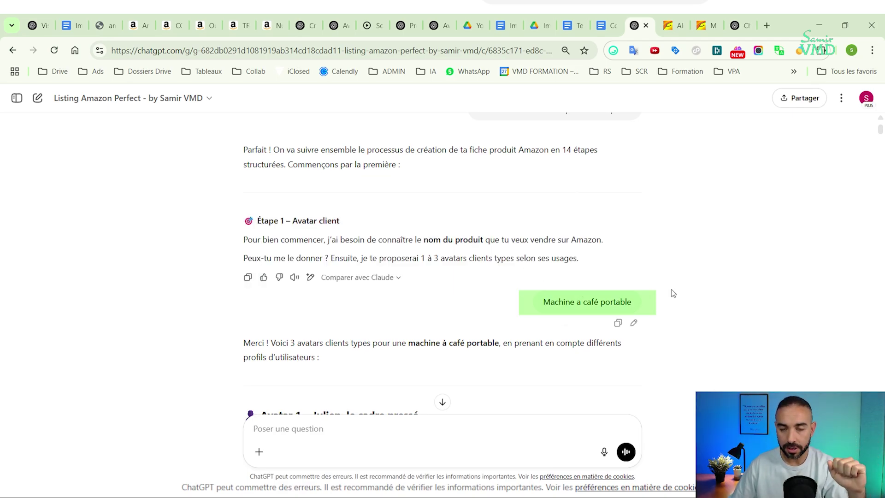
Read the three customer avatars proposed for the portable coffee machine and the question about keeping or modifying them.
scroll(266, 237, "down", 3)
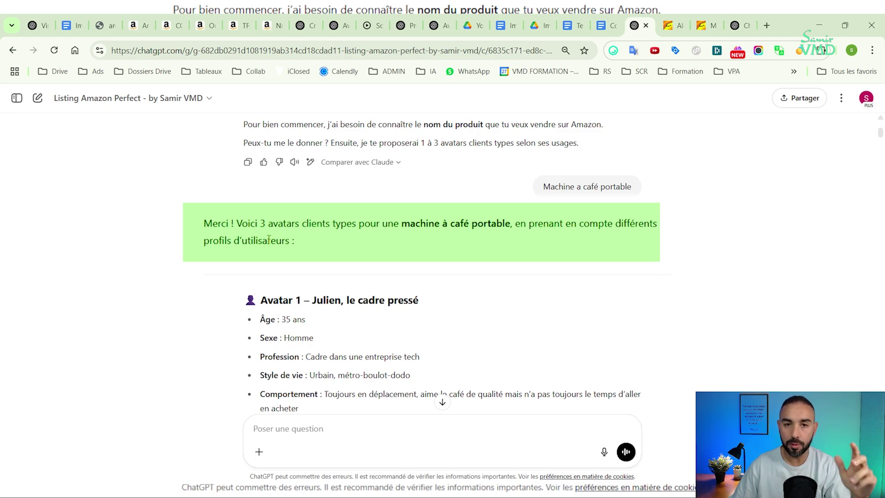
scroll(374, 240, "down", 1)
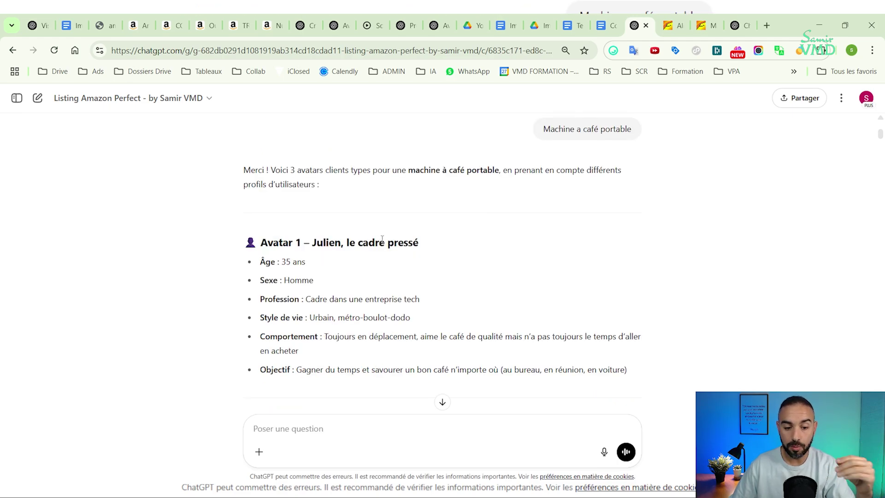
scroll(382, 240, "down", 1)
scroll(383, 239, "up", 1)
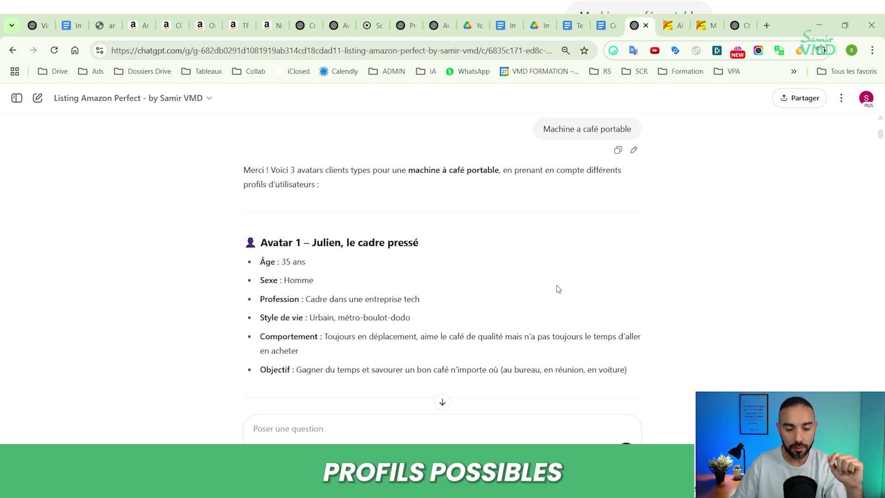
scroll(278, 178, "down", 1)
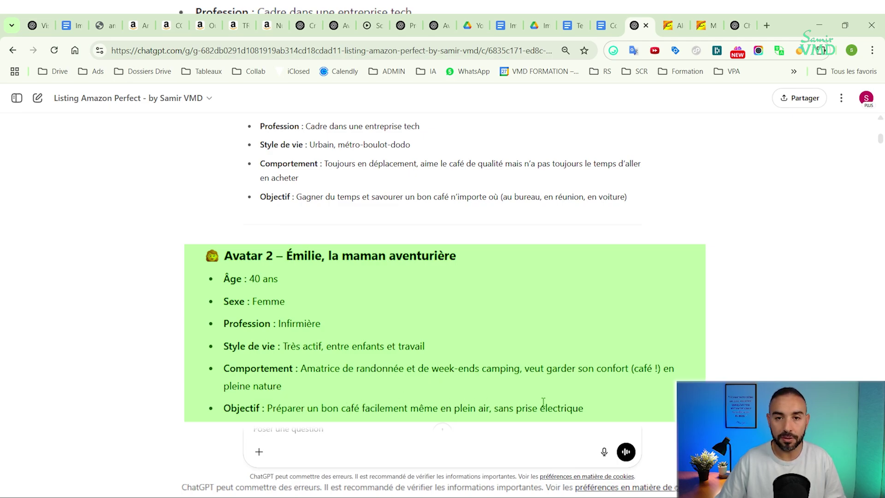
scroll(543, 402, "down", 5)
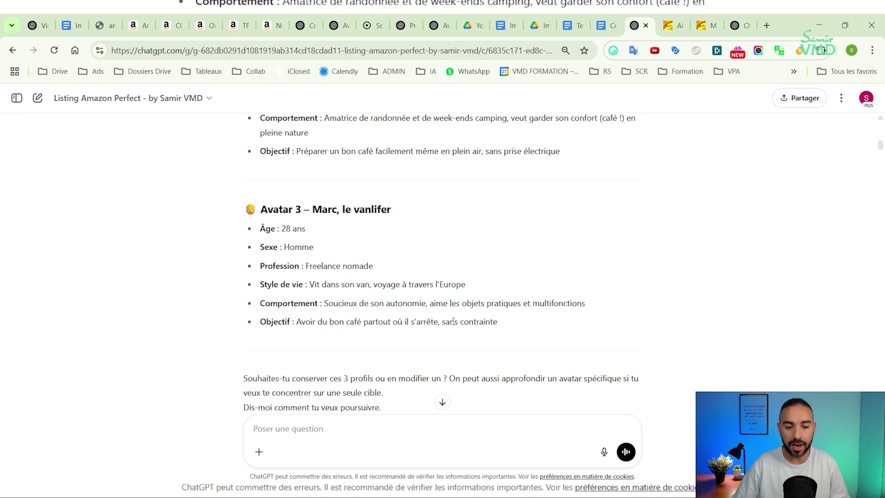
scroll(455, 323, "up", 4)
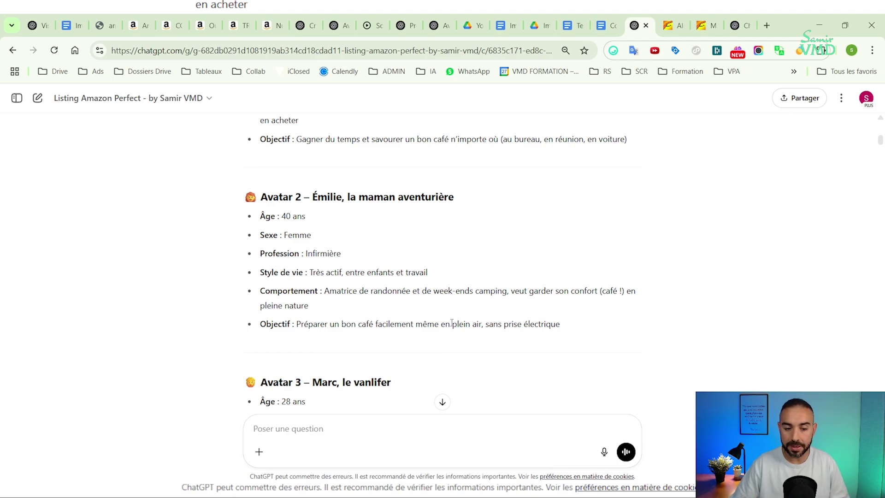
scroll(452, 326, "down", 6)
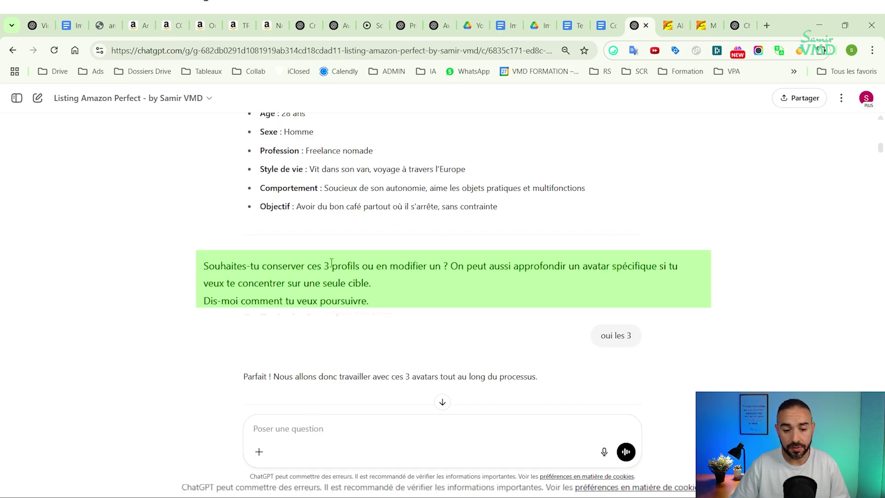
Review the reply keeping all three avatars and the daily problems listed for each one in step 2.
scroll(600, 295, "down", 3)
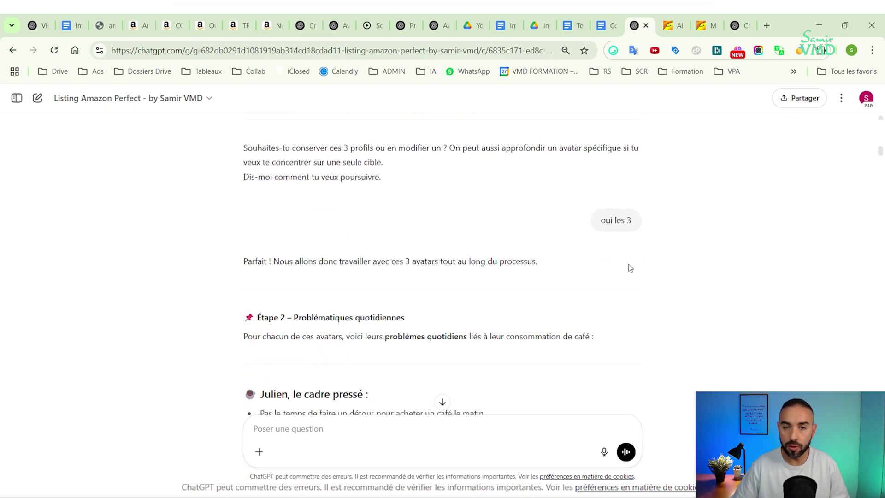
scroll(546, 296, "down", 2)
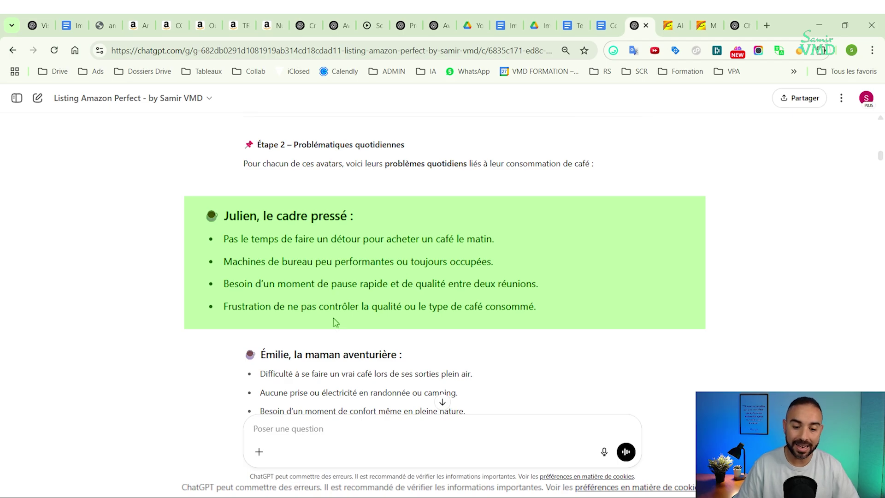
scroll(458, 302, "down", 3)
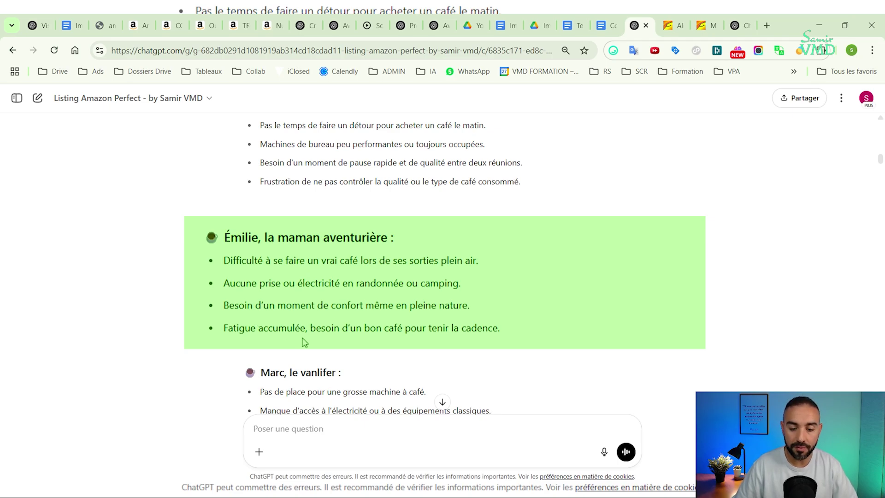
Read the personalised marketing arguments for each of the three avatars in step 3.
scroll(384, 336, "down", 3)
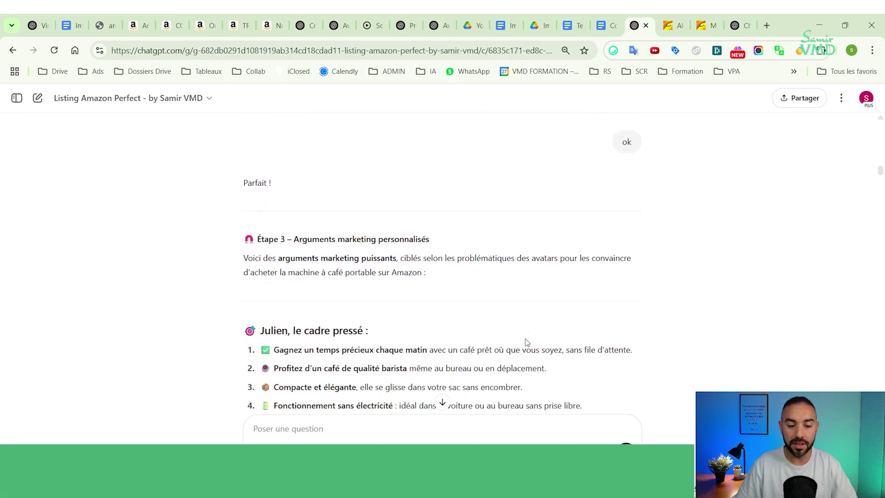
scroll(527, 343, "down", 1)
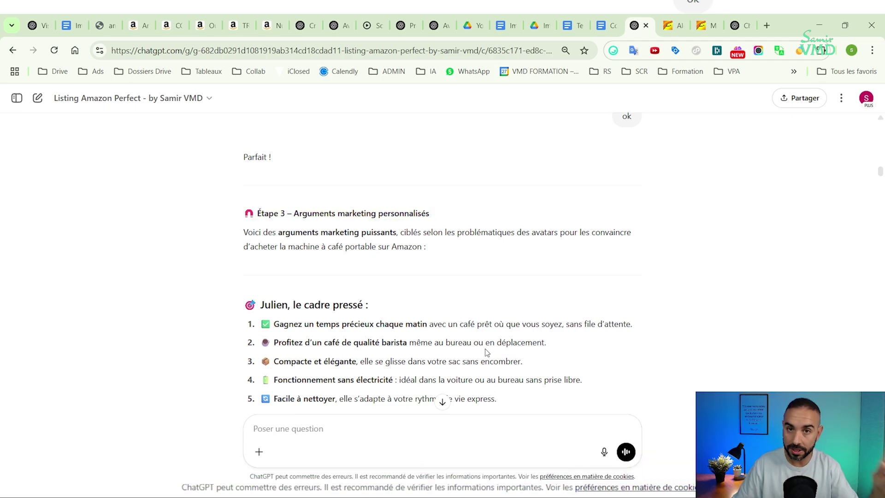
scroll(482, 356, "down", 3)
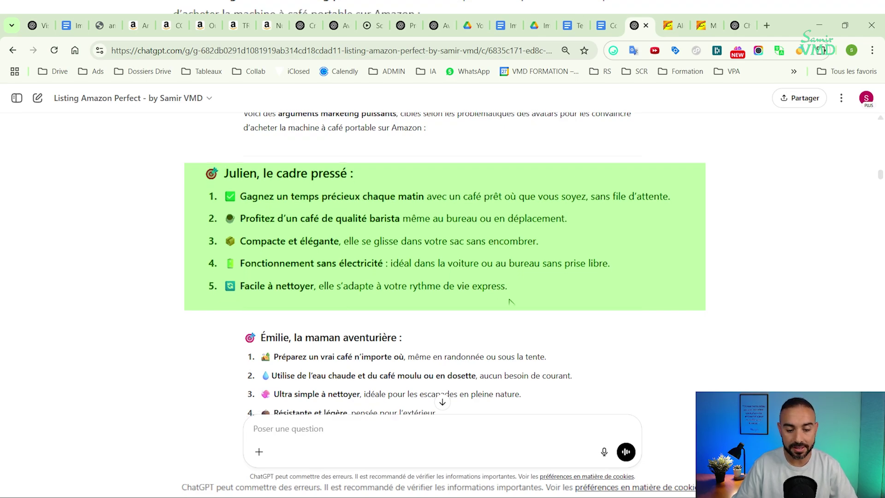
scroll(262, 249, "down", 3)
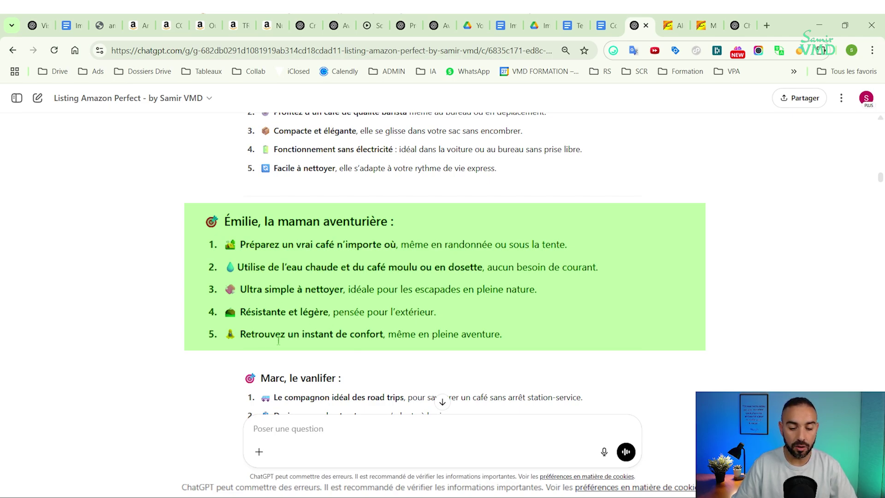
scroll(315, 340, "down", 4)
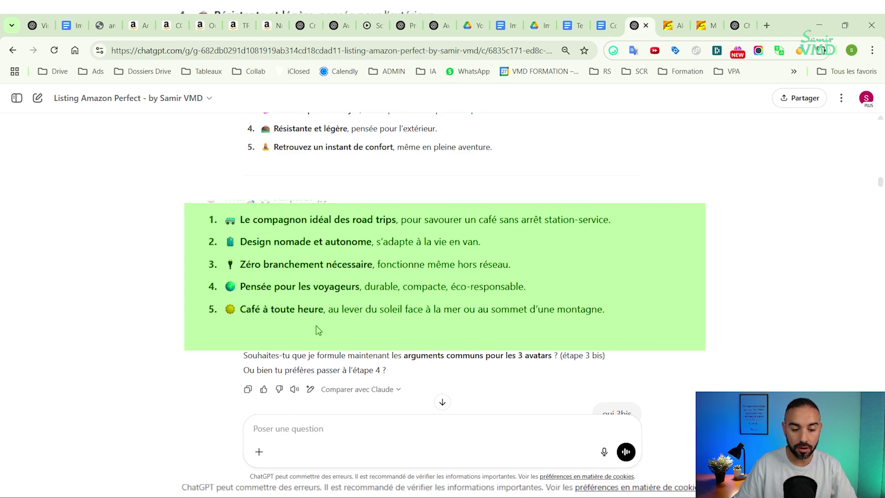
scroll(358, 292, "up", 1)
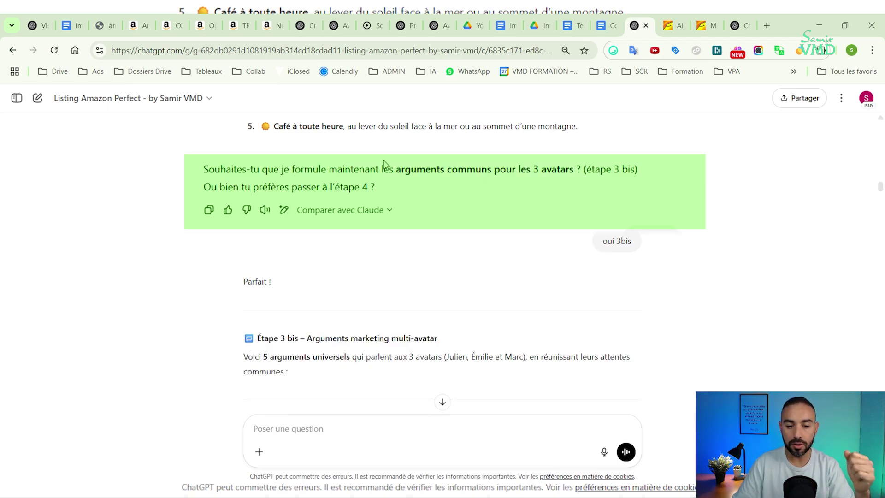
Compare the universal marketing arguments in step 3 bis with the individual arguments for each avatar.
scroll(365, 282, "down", 5)
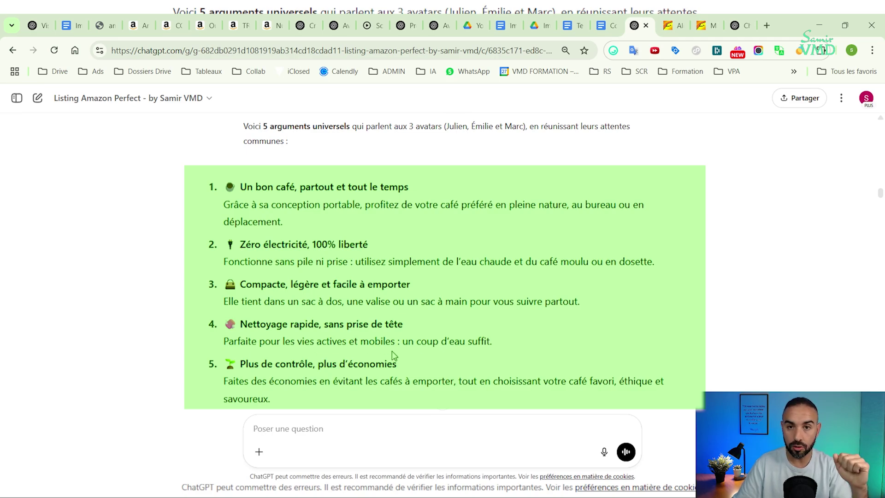
scroll(608, 188, "up", 6)
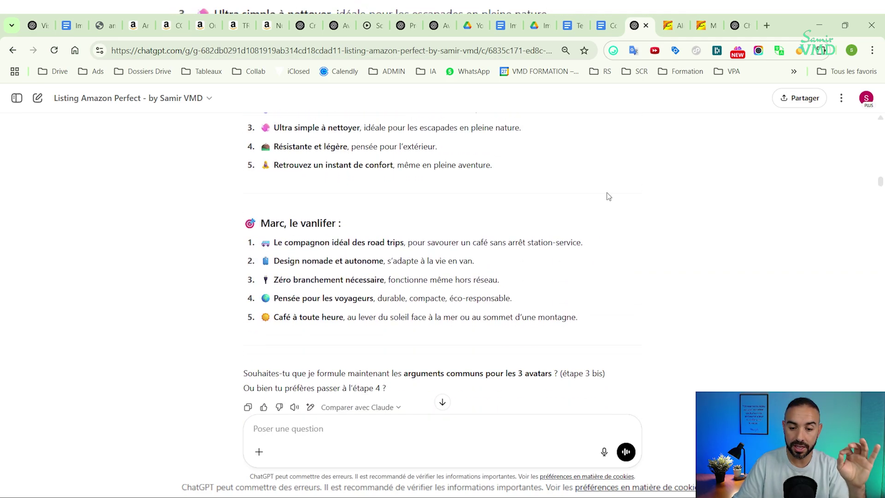
scroll(606, 210, "down", 10)
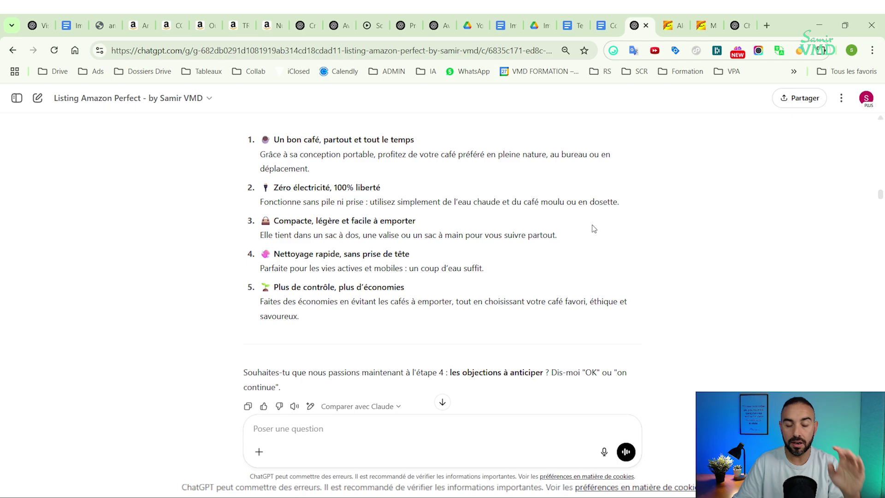
Review the anticipated customer objections in step 4 and the seven concrete benefits by theme in step 5.
scroll(594, 226, "down", 3)
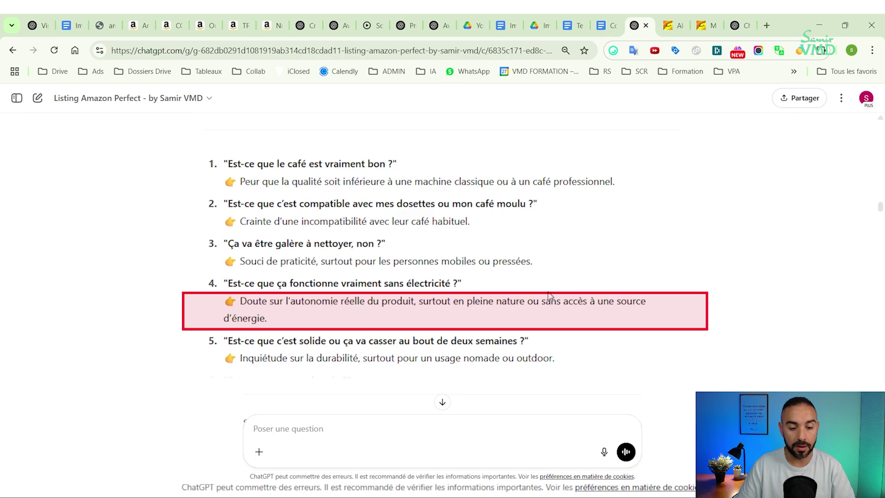
scroll(445, 276, "down", 2)
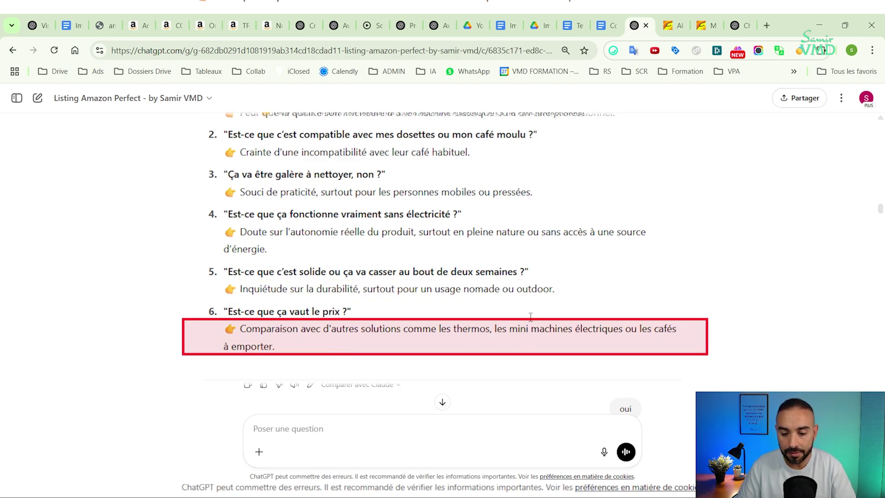
scroll(508, 295, "down", 4)
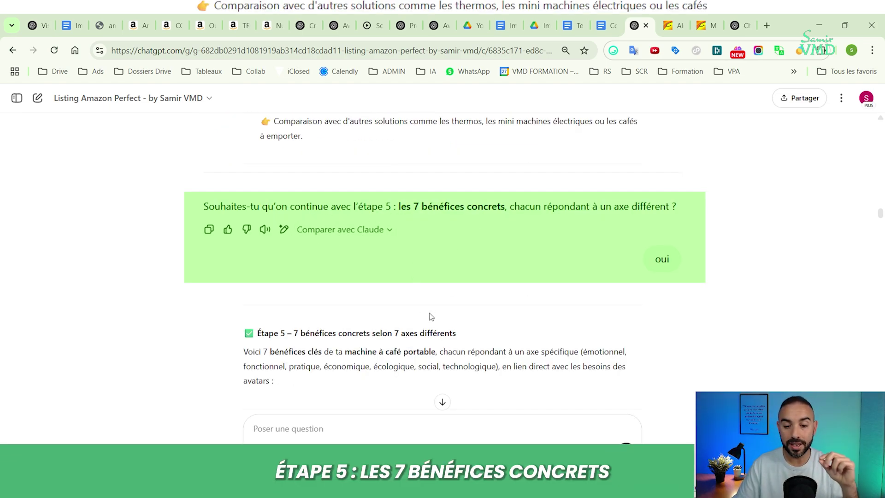
scroll(629, 237, "down", 3)
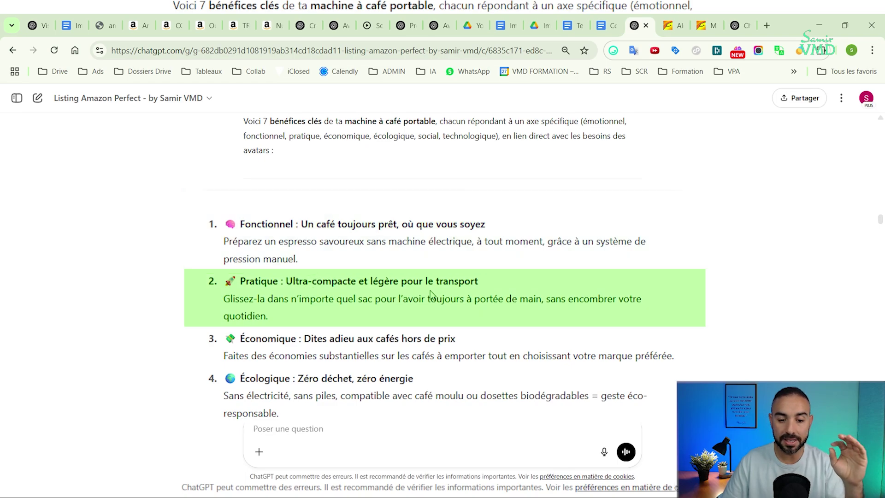
scroll(280, 275, "down", 2)
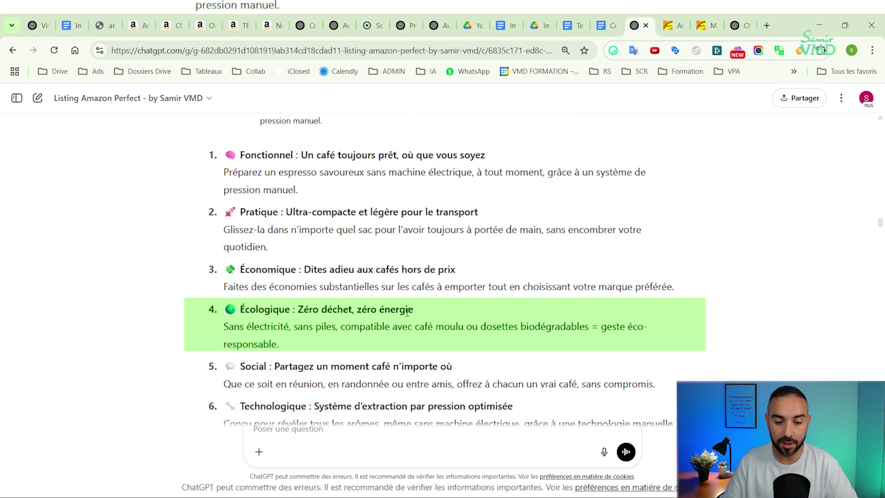
Read what step 6 needs for the AIDA product listing, highlighting the keyword requirement.
scroll(378, 306, "down", 2)
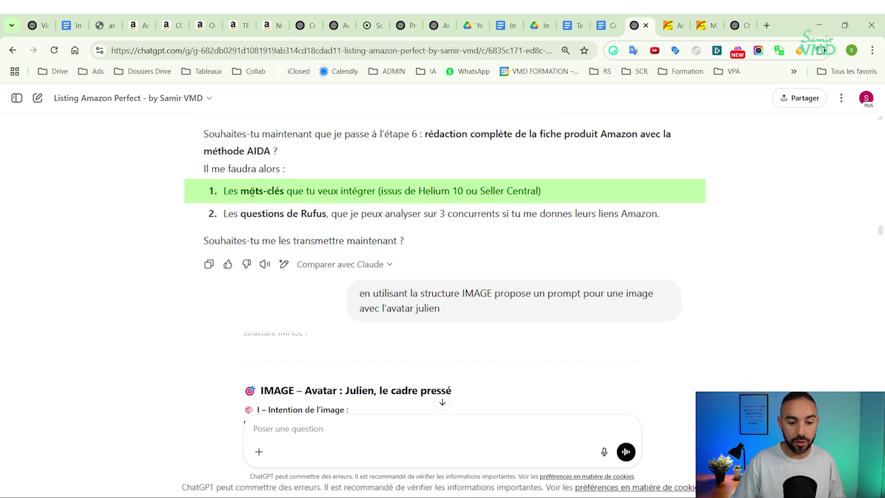
left_click_drag(250, 191, 402, 193)
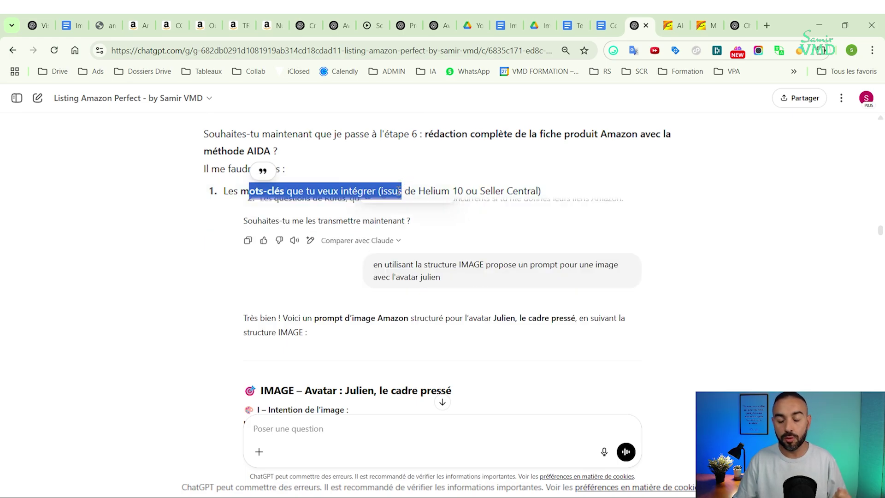
left_click(398, 191)
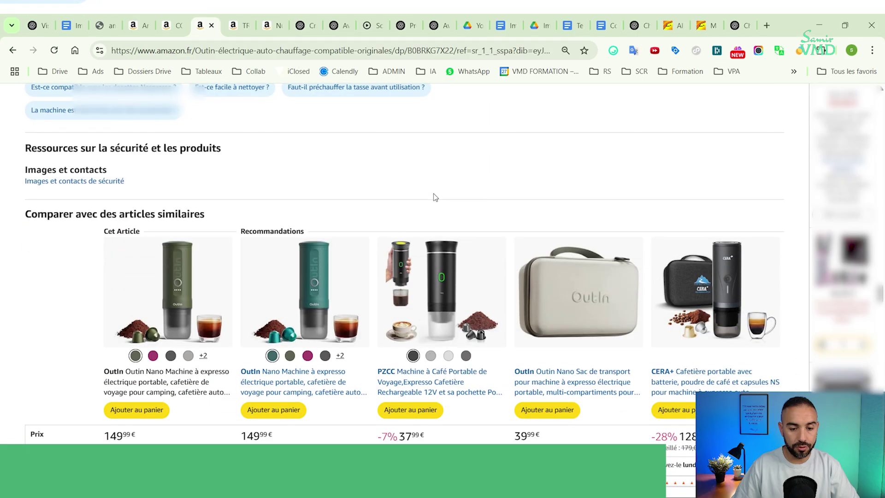
On the OutIn Amazon product page, locate the suggested Rufus questions above the similar-products comparison.
scroll(436, 184, "up", 5)
scroll(435, 185, "down", 3)
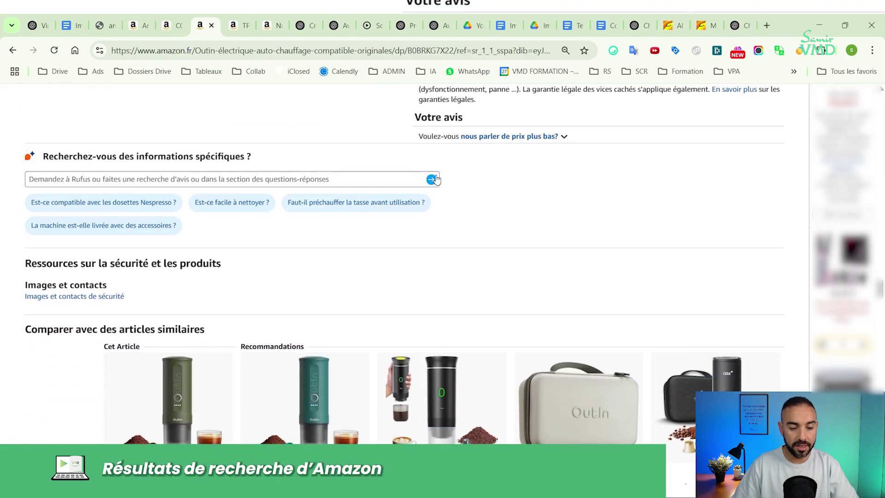
scroll(437, 181, "up", 2)
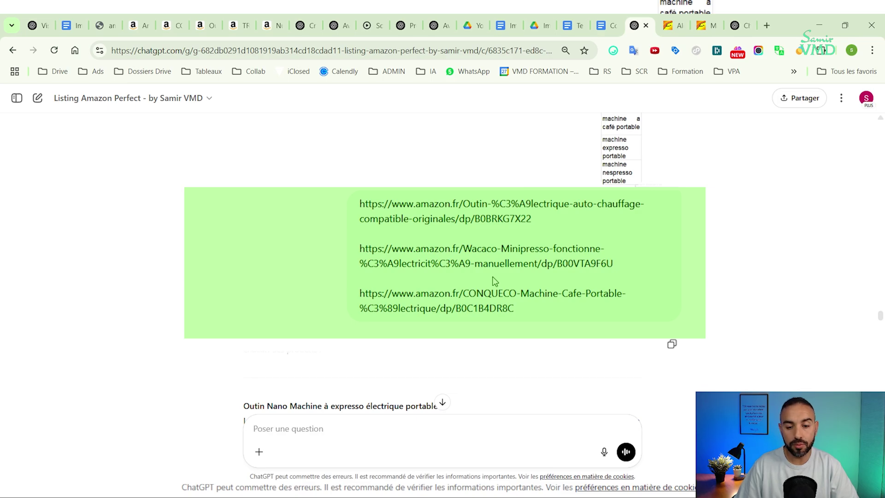
Read the summary of frequent Rufus customer questions for the Outin Nano and Wacaco Minipresso GR competitor products.
scroll(340, 191, "down", 5)
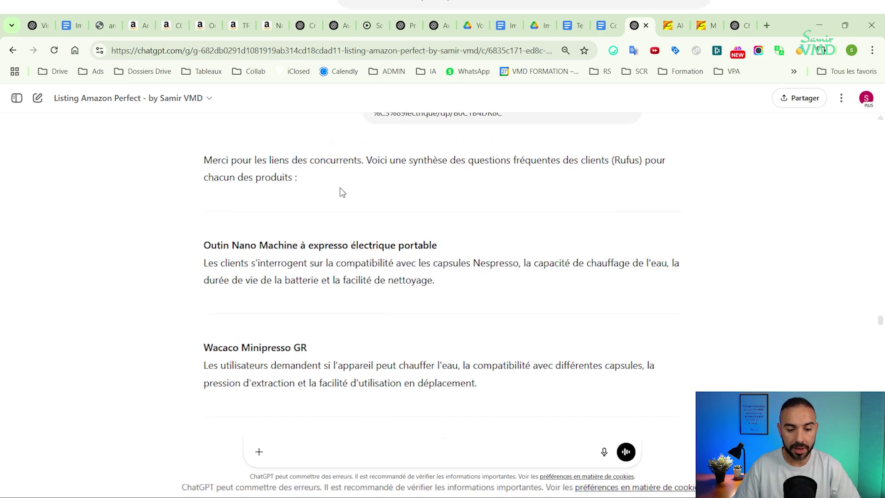
scroll(343, 179, "down", 2)
scroll(343, 171, "up", 2)
Review the generated Amazon title, the five bullet points and the long AIDA description for the portable coffee machine.
scroll(318, 240, "down", 6)
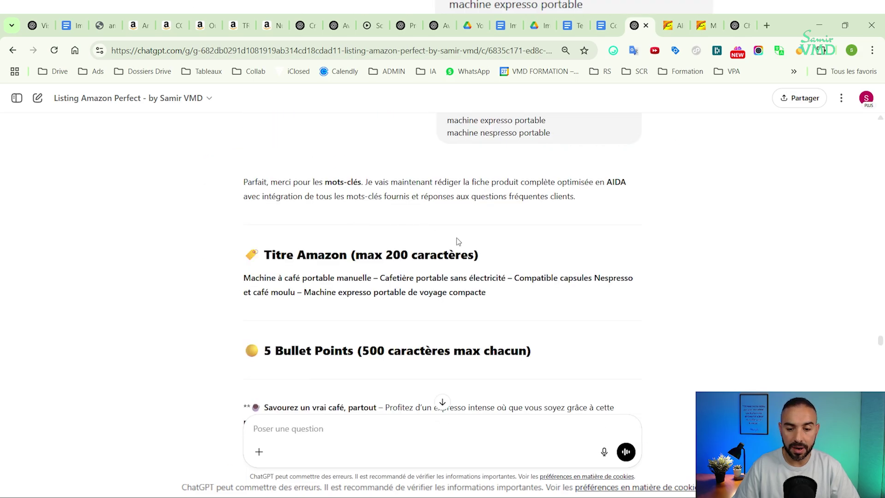
scroll(480, 251, "down", 1)
scroll(450, 217, "down", 5)
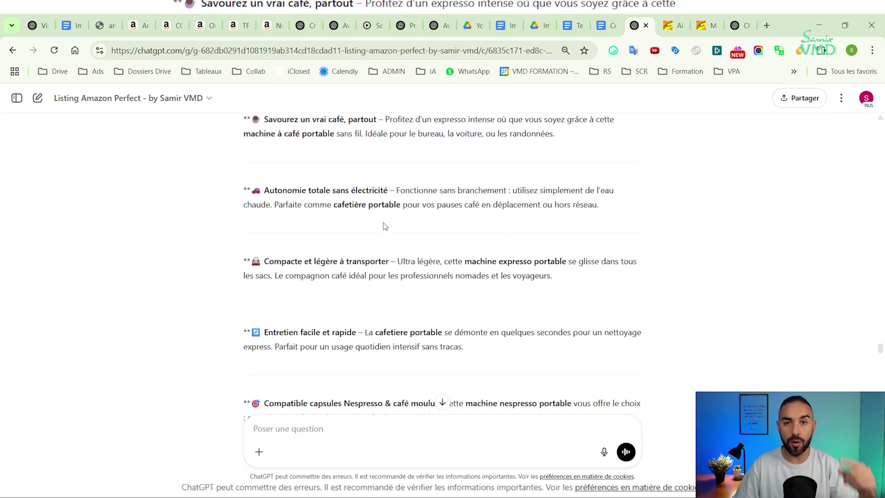
scroll(383, 223, "up", 2)
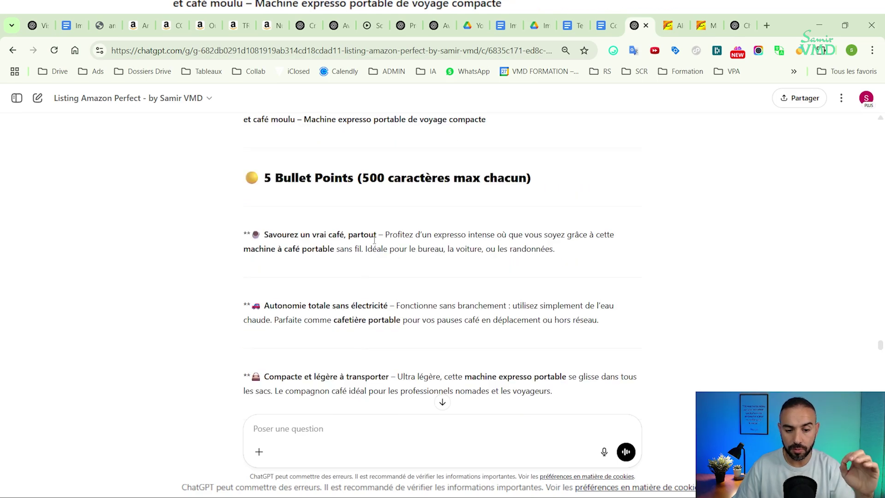
scroll(396, 245, "down", 9)
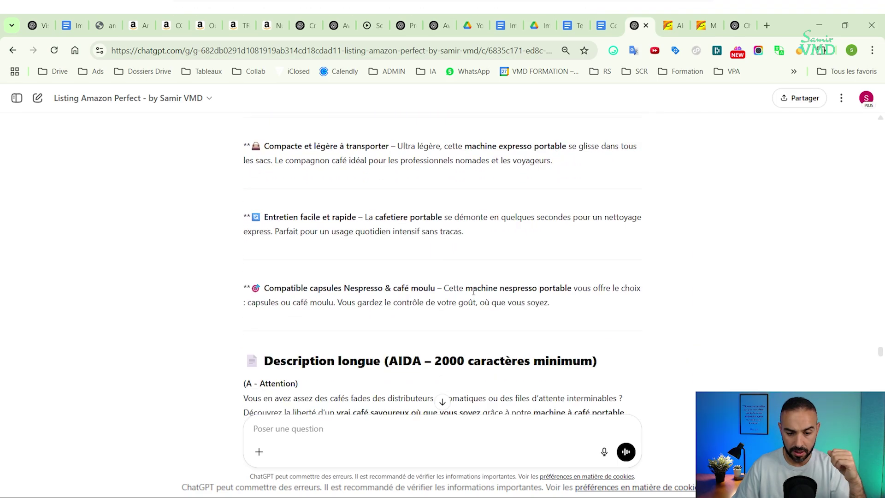
scroll(504, 230, "down", 1)
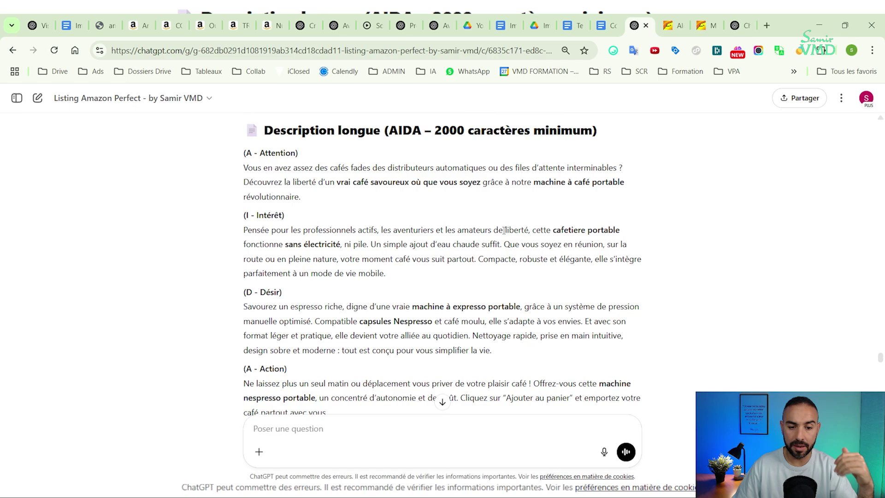
Read the step 7 introduction to the plan of six photos plus one comparison, including its resolution and design guidelines.
scroll(526, 196, "down", 5)
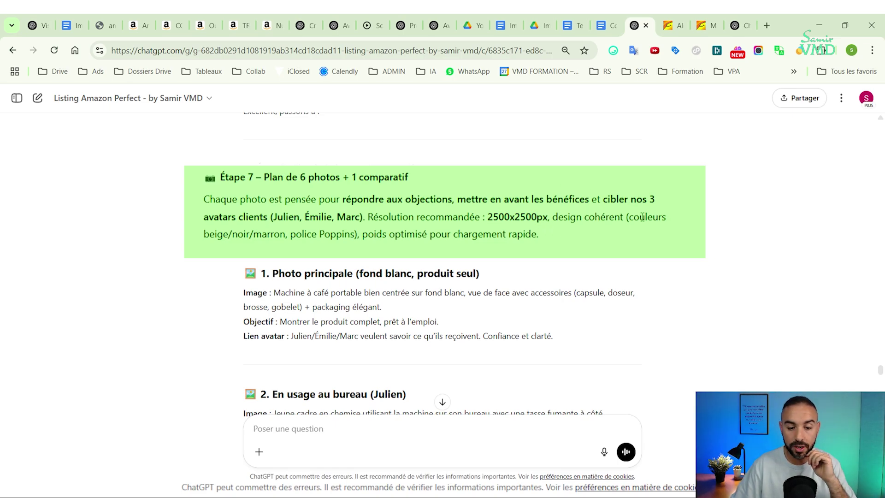
left_click_drag(223, 234, 340, 235)
left_click(369, 237)
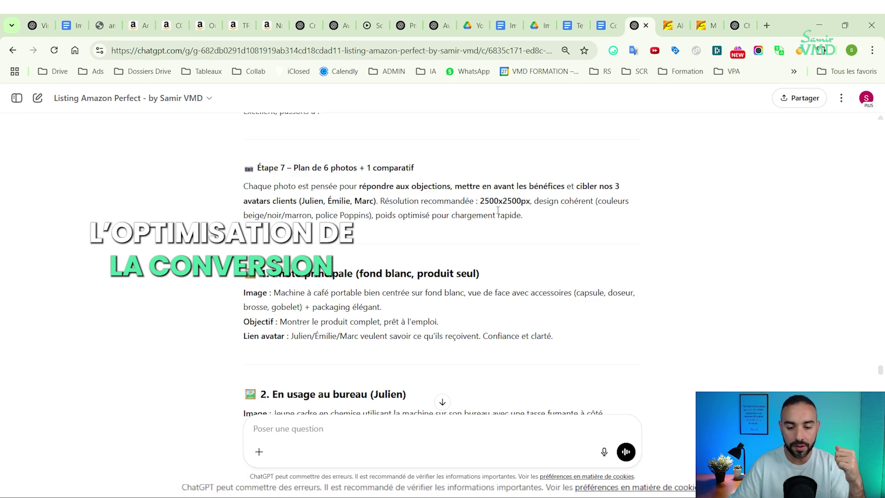
Examine the main photo brief on a white background, highlighting its image description, objective and target avatars.
scroll(447, 215, "down", 3)
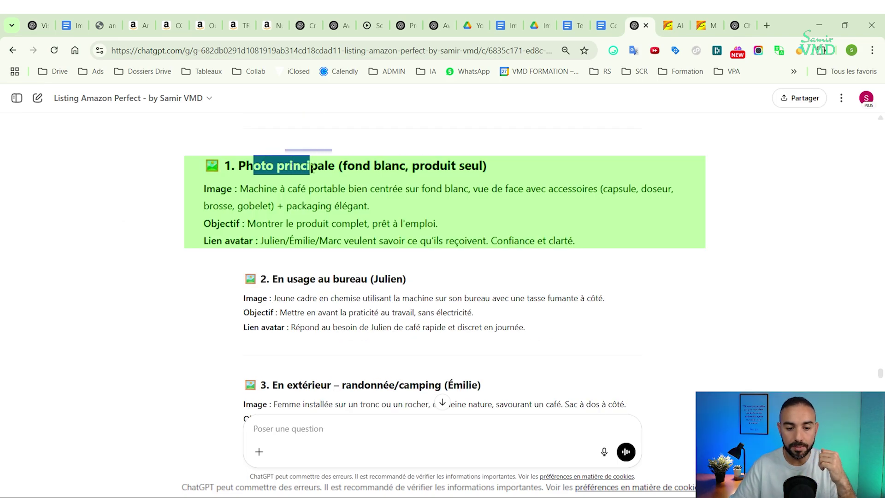
left_click_drag(245, 190, 348, 206)
left_click_drag(268, 224, 418, 223)
left_click(261, 245)
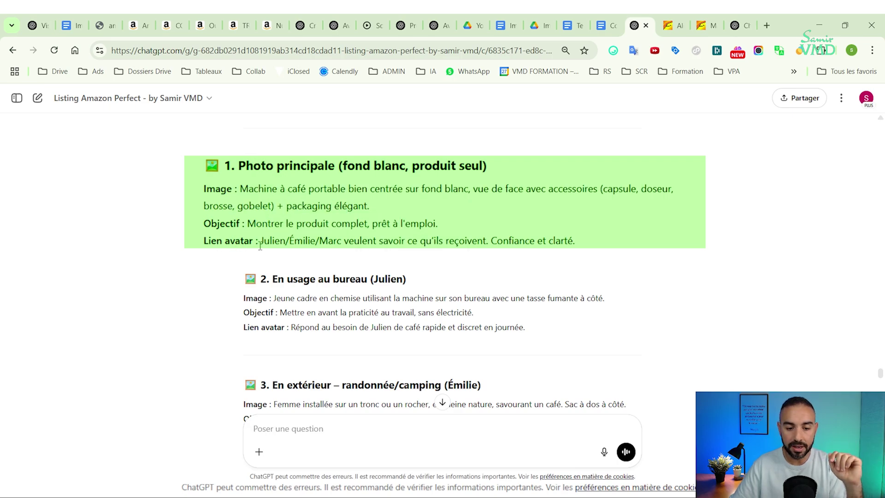
left_click_drag(264, 241, 337, 242)
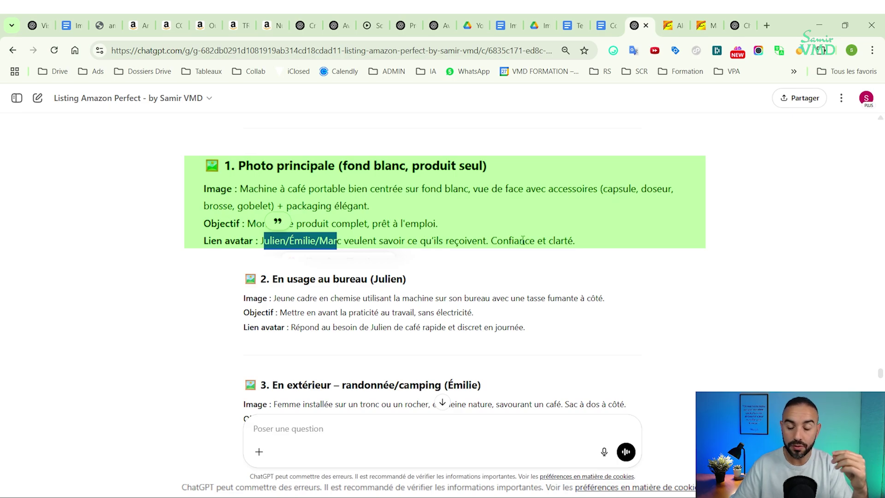
Review the office, outdoor camping and road trip photo briefs, each aimed at one customer avatar.
scroll(587, 244, "down", 1)
left_click(254, 240)
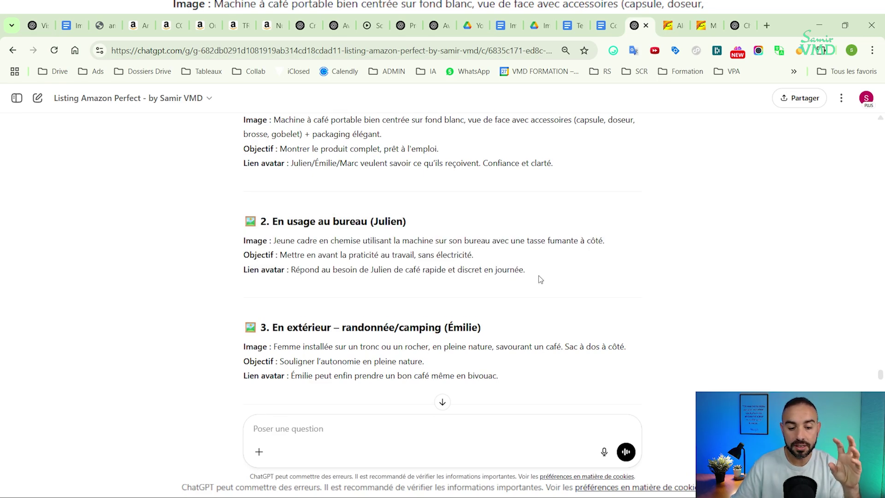
scroll(538, 279, "down", 2)
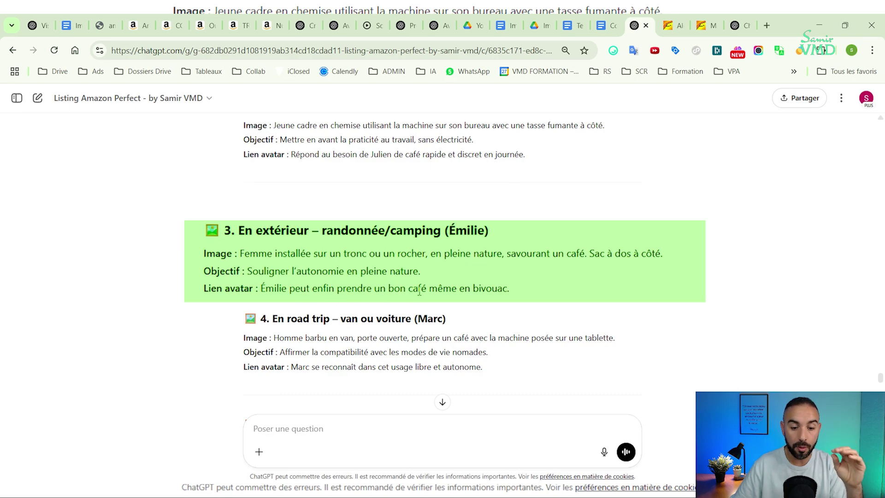
scroll(284, 249, "down", 2)
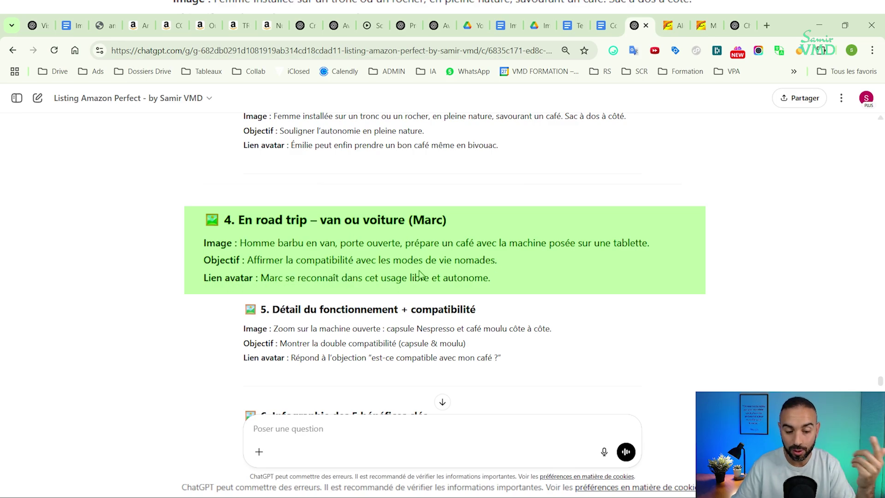
Examine the photo 5 compatibility brief and the photo 6 benefits infographic brief, highlighting the objection and key benefits.
scroll(420, 273, "down", 3)
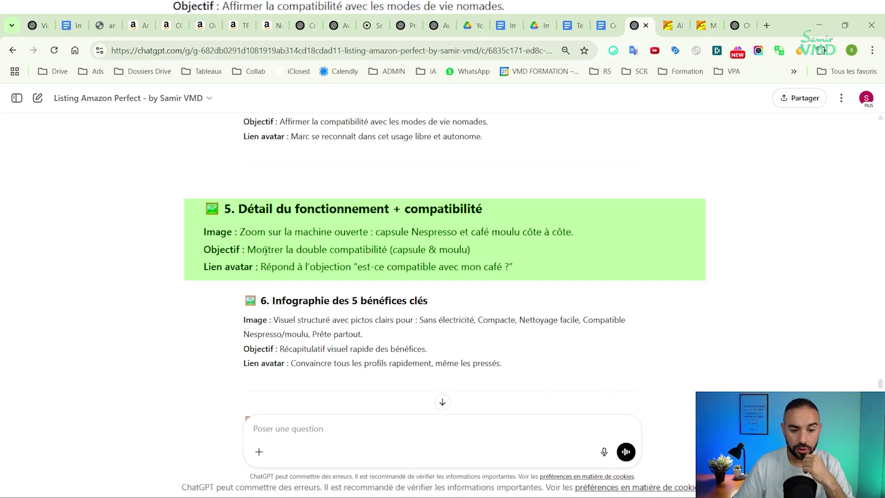
left_click_drag(367, 268, 492, 270)
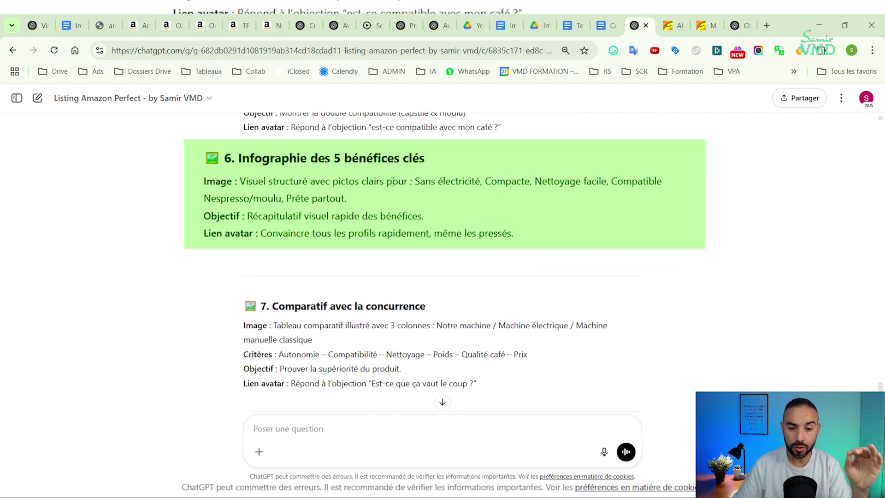
left_click_drag(422, 178, 464, 180)
left_click(589, 178)
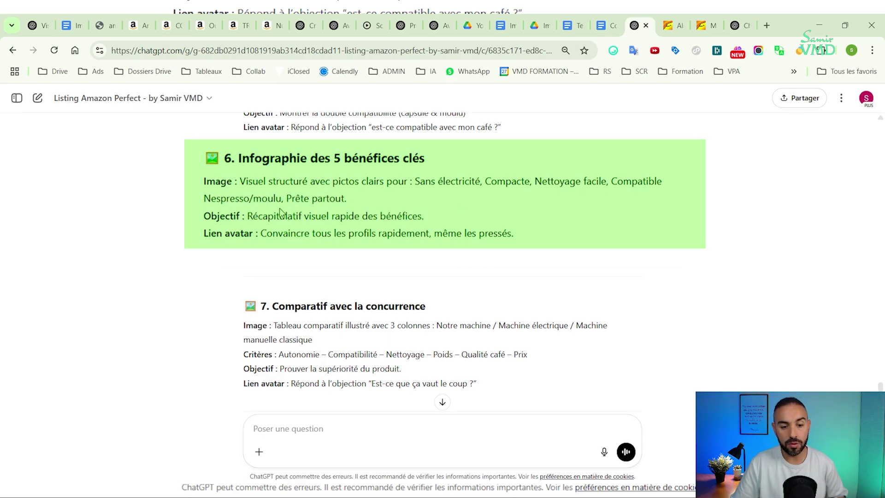
left_click_drag(248, 214, 396, 210)
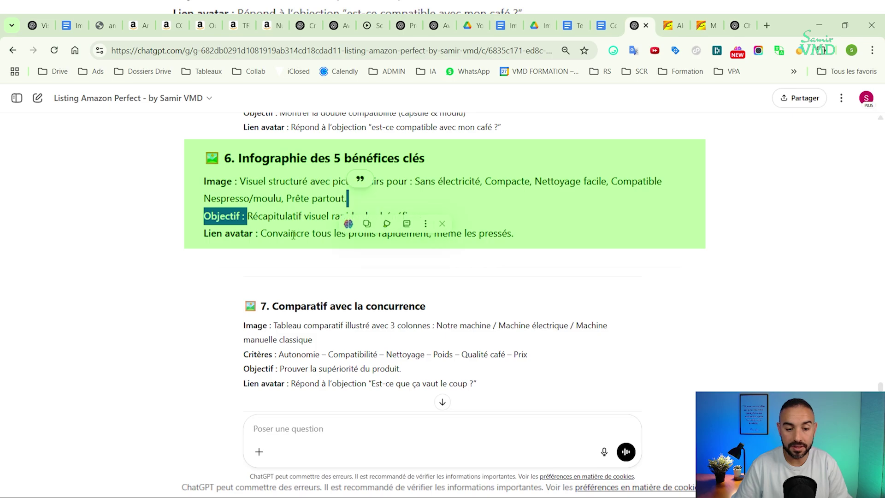
left_click(266, 234)
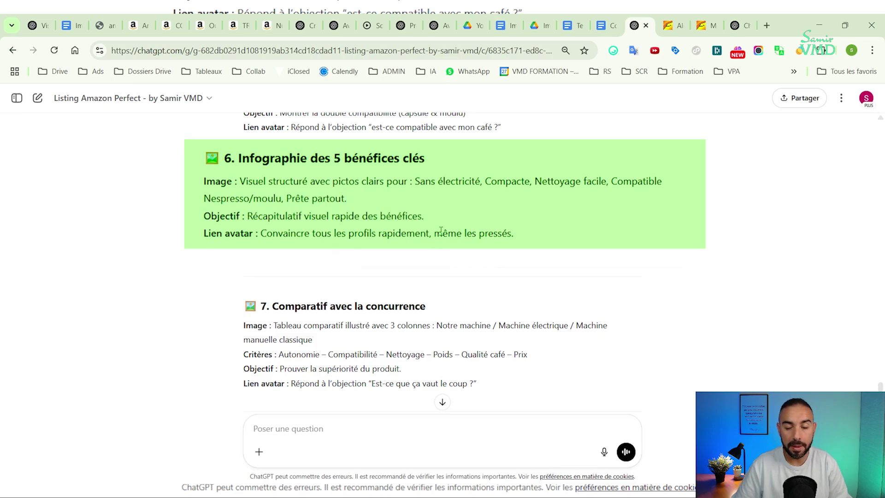
Examine the photo 7 competitor comparison brief, highlighting the compared machines and the coffee quality criterion.
scroll(304, 184, "down", 2)
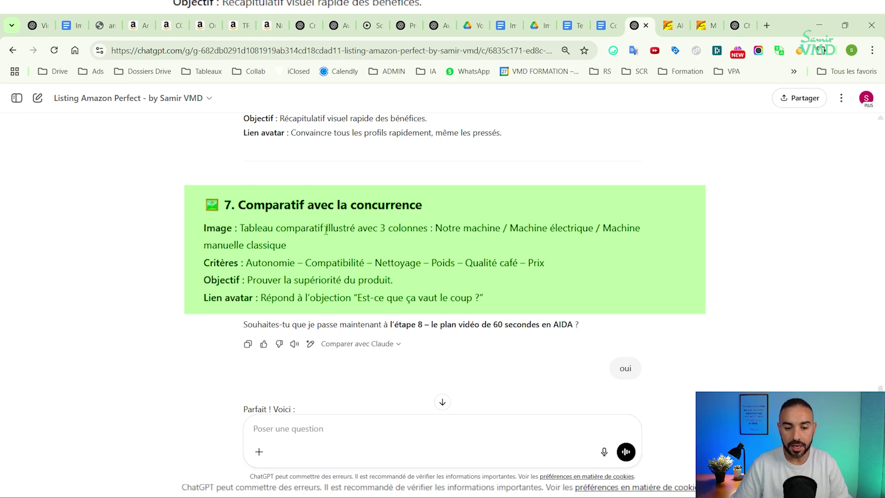
left_click_drag(441, 229, 490, 229)
left_click_drag(524, 230, 563, 230)
left_click(428, 234)
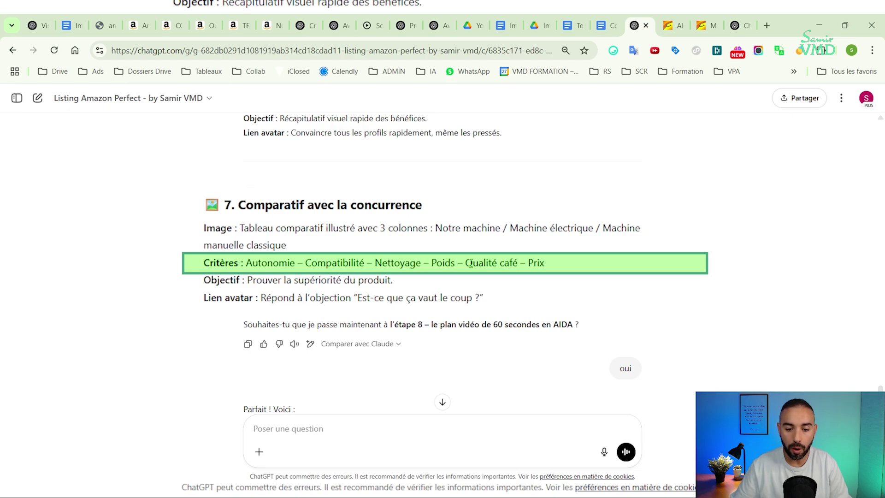
left_click_drag(473, 263, 478, 263)
left_click(478, 263)
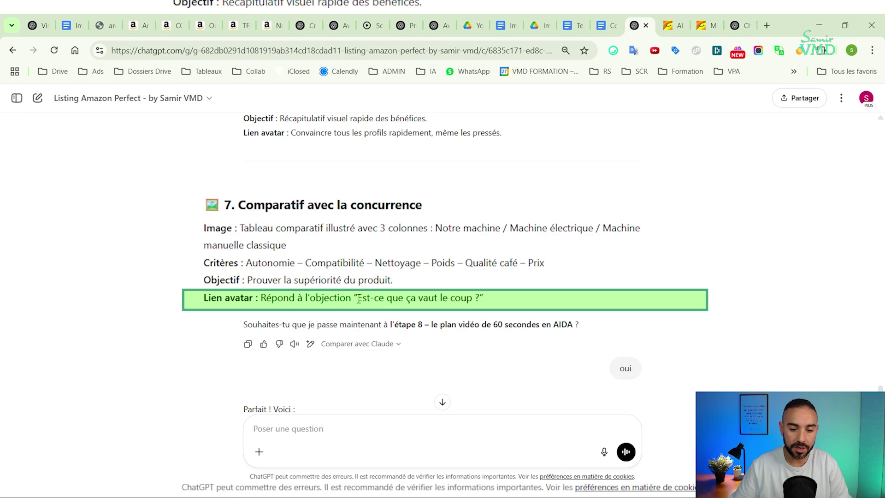
Review the step 8 plan for a 60-second AIDA product video and highlight the closing proposal about A+ content.
scroll(410, 322, "down", 1)
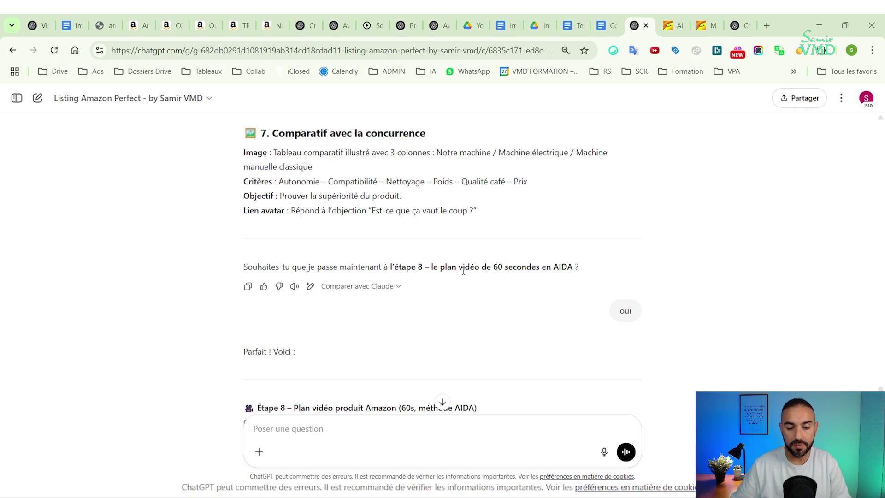
scroll(484, 281, "down", 5)
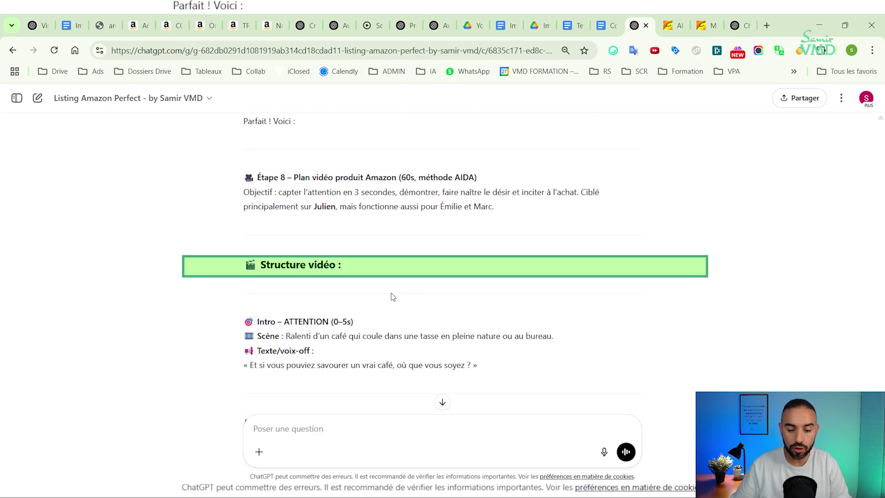
scroll(391, 298, "down", 5)
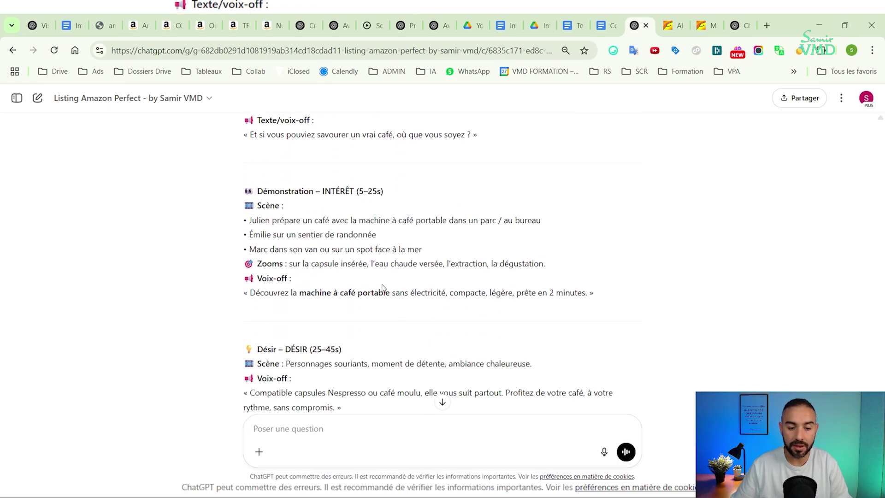
scroll(382, 288, "down", 6)
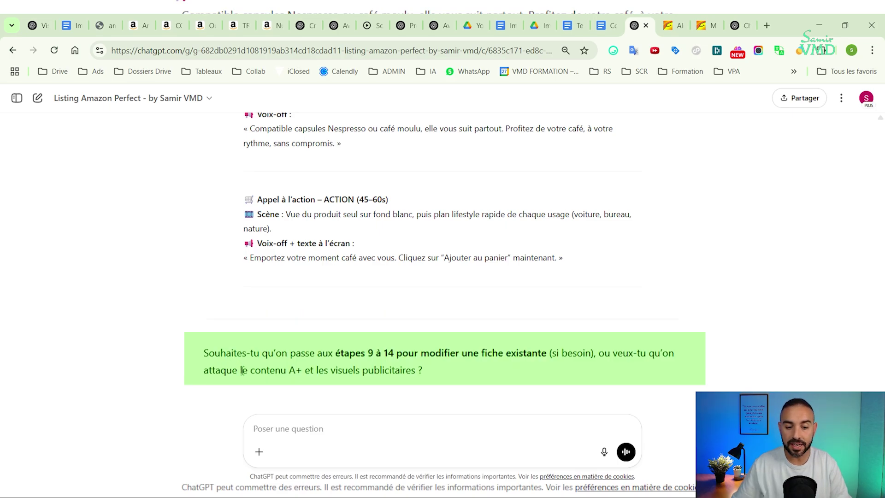
left_click_drag(242, 371, 301, 378)
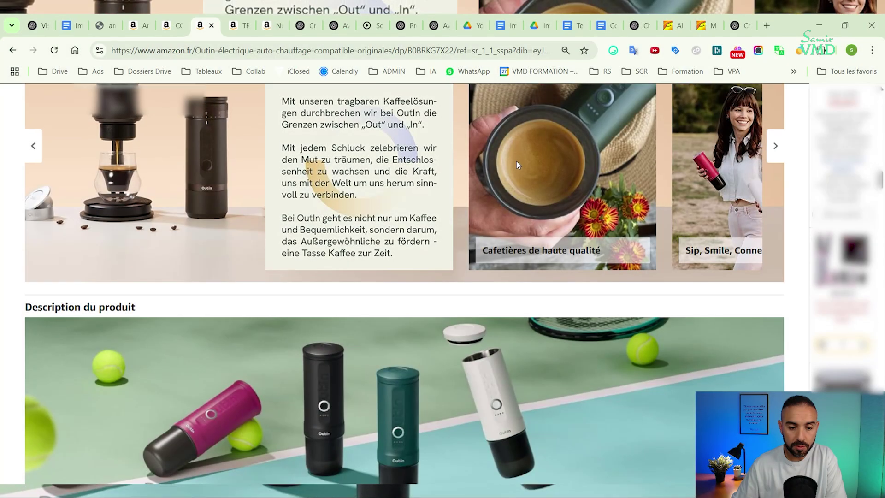
Switch to the OutIn Amazon product page and examine its A+ content, from the brand story to the product information.
scroll(516, 160, "up", 15)
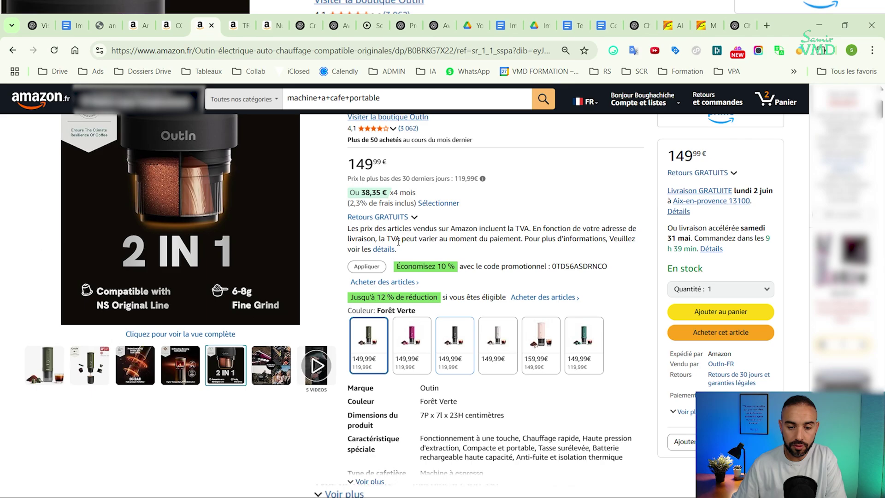
scroll(438, 204, "down", 15)
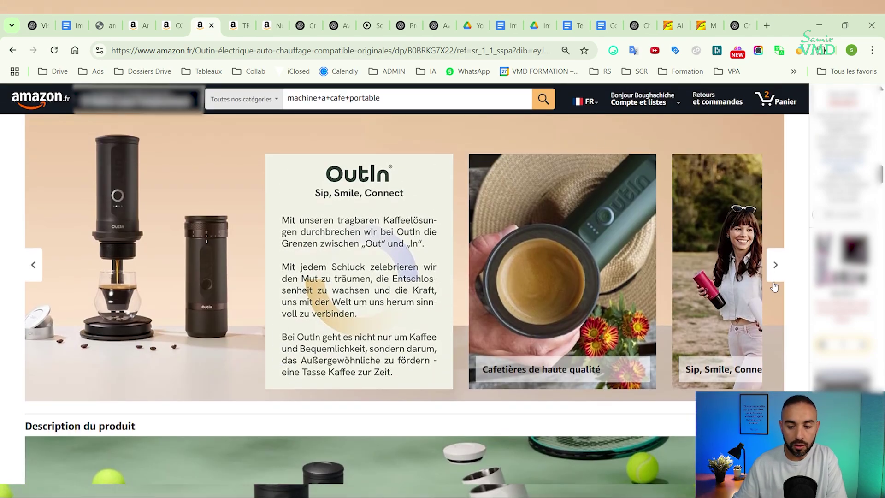
scroll(546, 289, "down", 10)
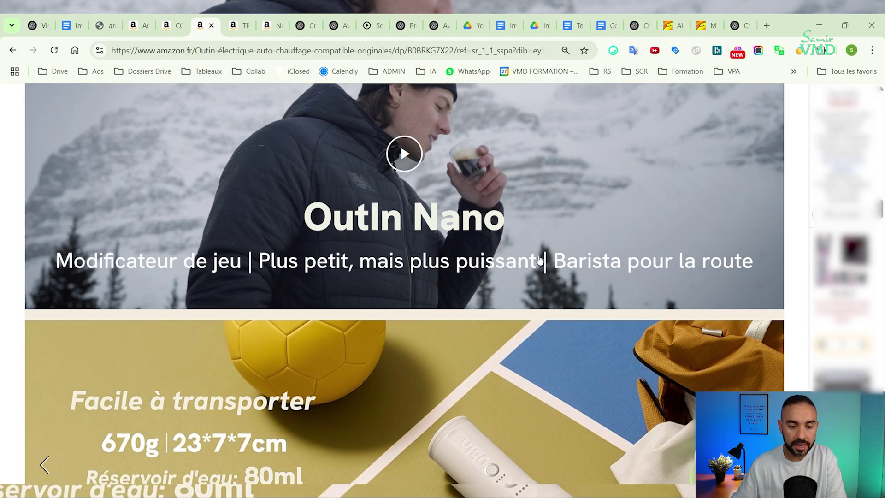
scroll(540, 260, "down", 15)
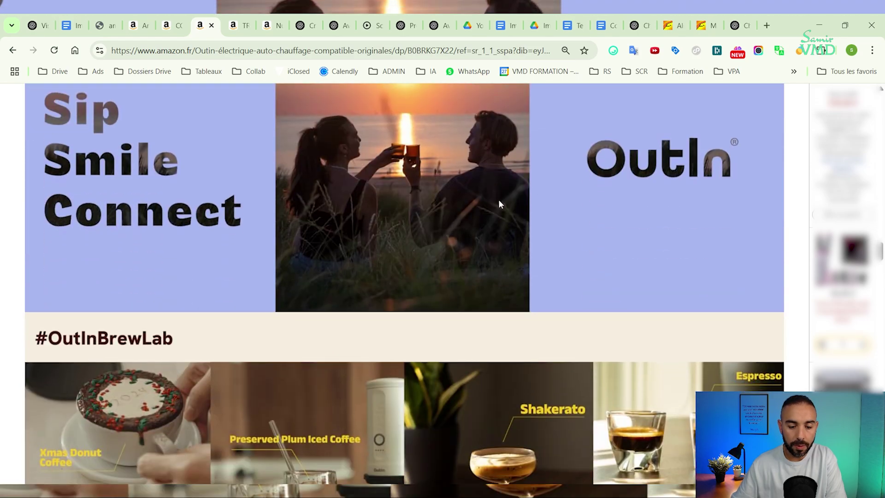
scroll(499, 199, "down", 10)
scroll(499, 199, "down", 4)
scroll(499, 199, "up", 5)
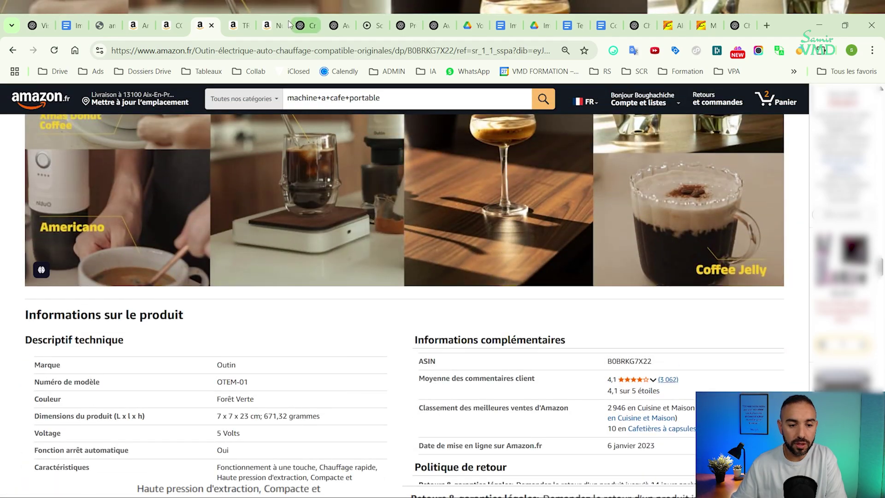
Examine the TRAVELISIMO listing's photo gallery and the enlarged backpack lifestyle image of the COTGCO espresso machine.
left_click(238, 25)
scroll(530, 233, "up", 5)
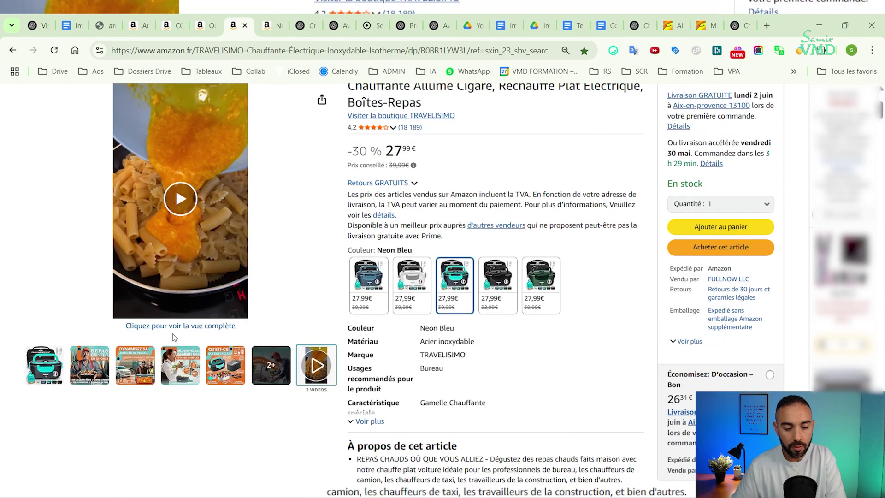
mouse_move(93, 367)
mouse_move(122, 376)
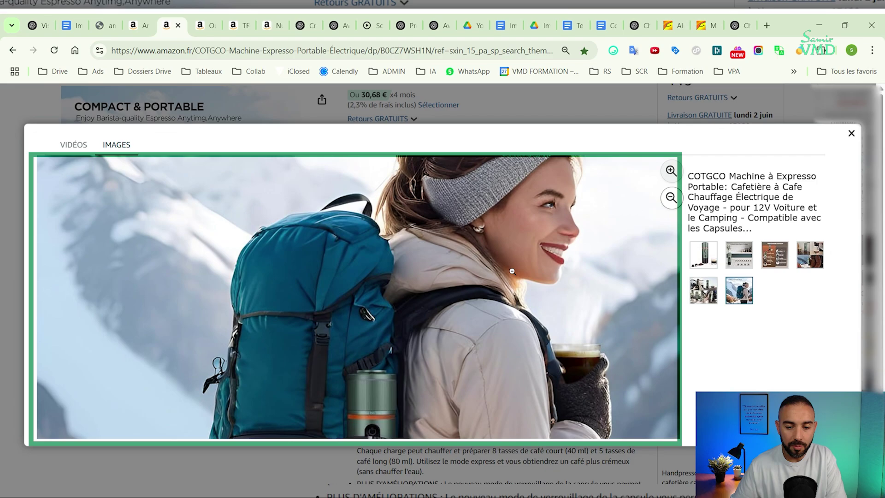
left_click(646, 205)
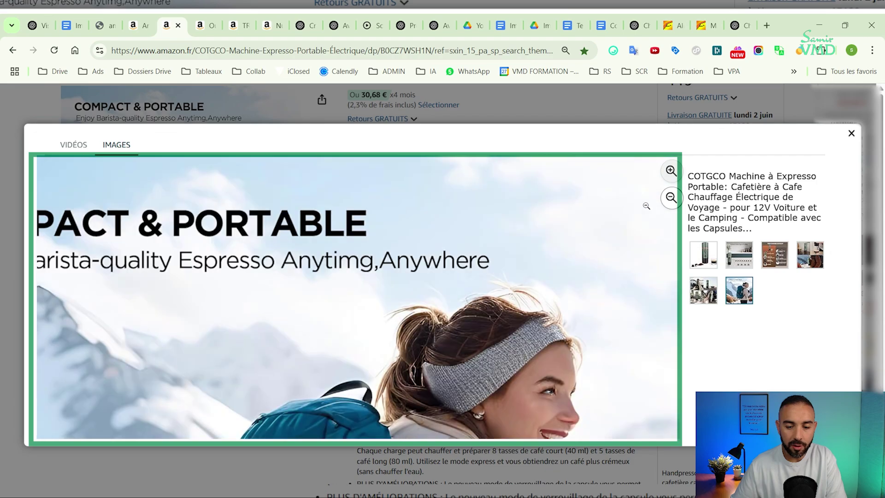
Examine the lifestyle collage in the COTGCO gallery and highlight the photo 7 competitor comparison brief in the ChatGPT conversation.
left_click(852, 133)
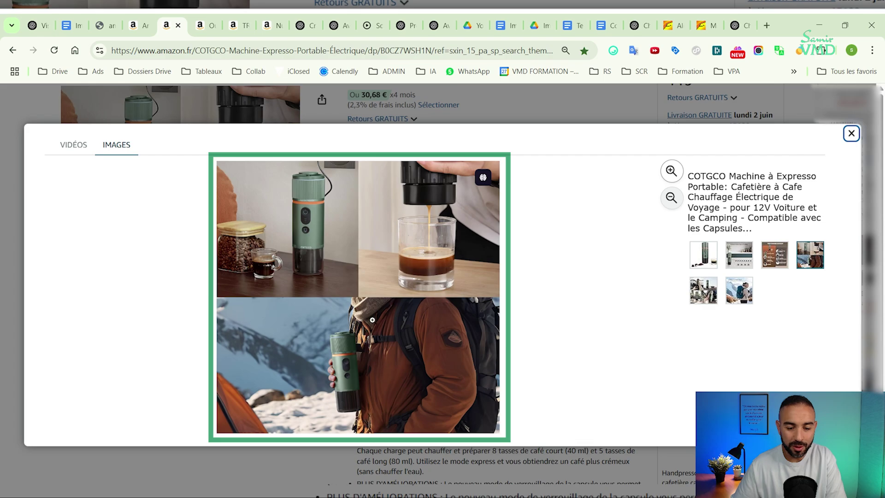
key("Left")
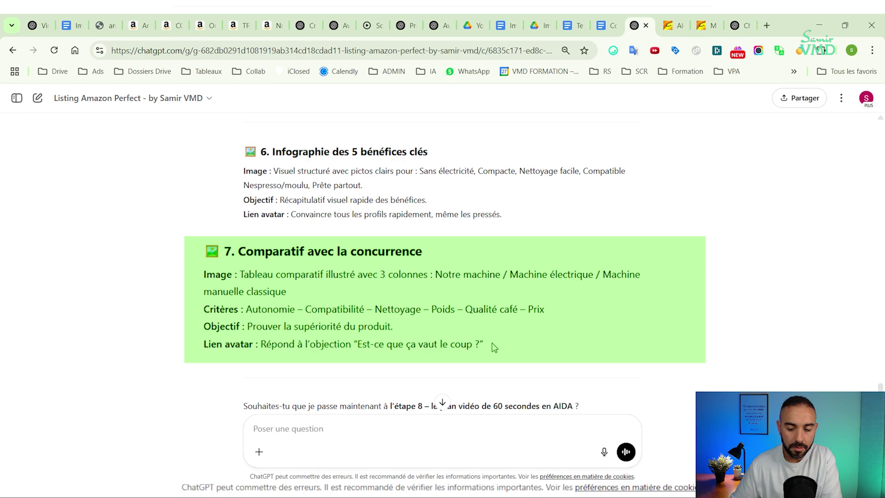
left_click_drag(486, 345, 199, 277)
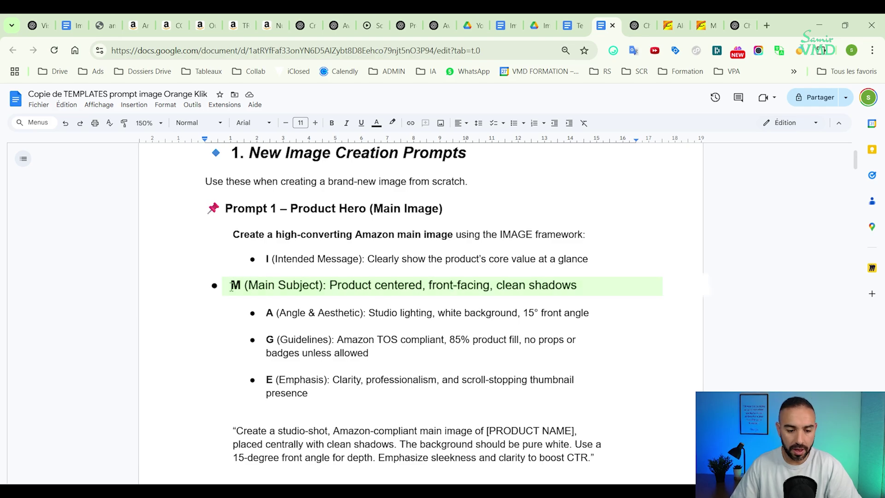
Review the IMAGE framework of the Product Hero template in Google Docs, highlighting the Main Subject label.
left_click_drag(248, 287, 314, 287)
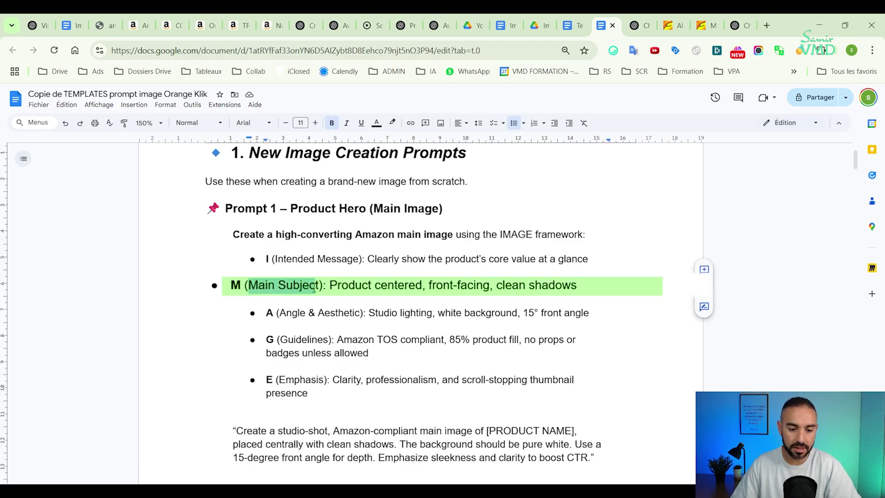
left_click(307, 325)
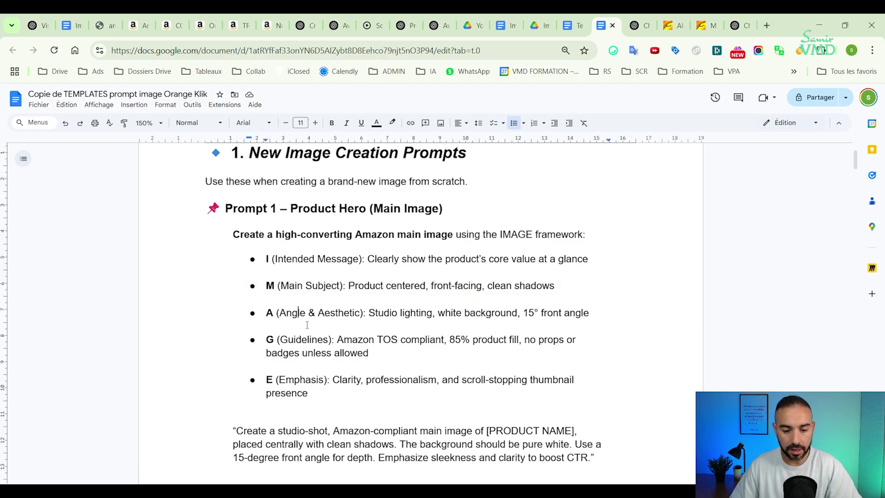
left_click(308, 341)
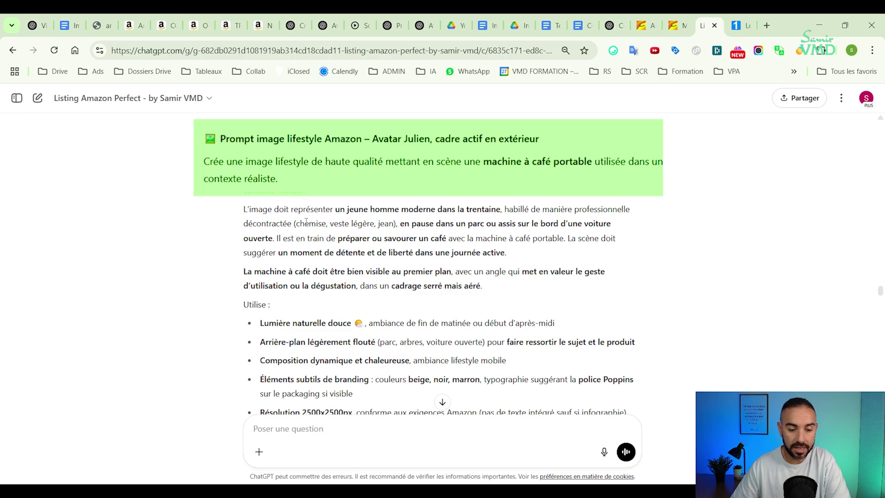
Review the outdoor executive avatar's lifestyle image prompt in ChatGPT, highlighting the natural light requirement and the Intended Message.
scroll(280, 184, "down", 3)
left_click_drag(253, 194, 270, 208)
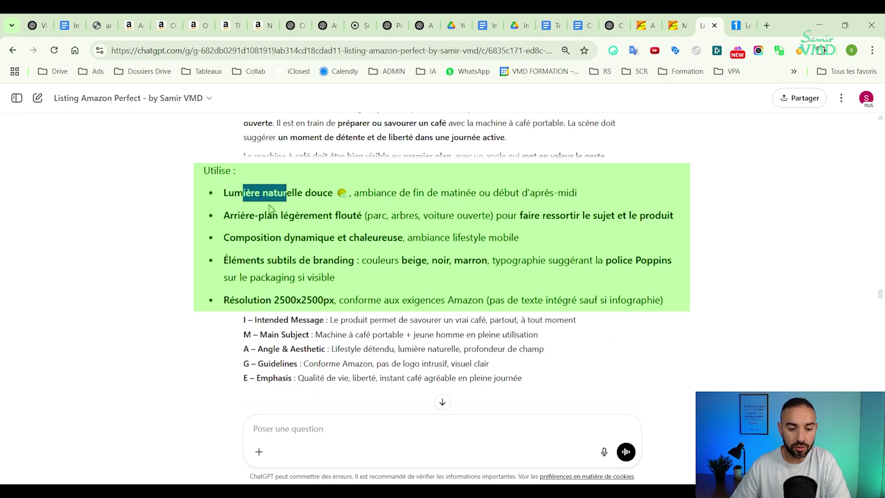
left_click(291, 255)
scroll(282, 272, "down", 3)
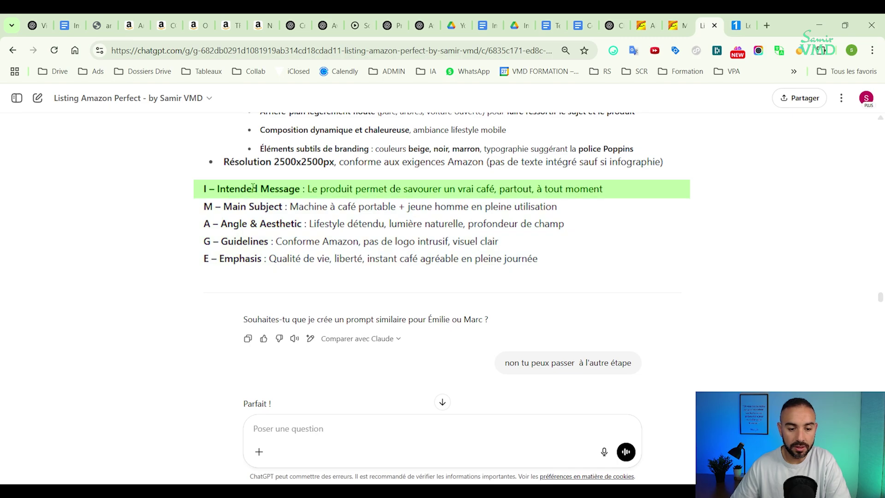
left_click_drag(308, 189, 423, 189)
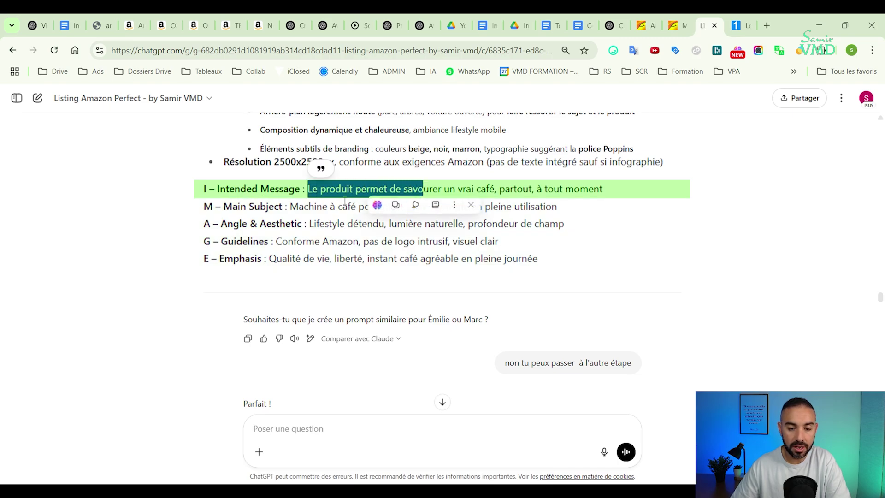
left_click(298, 205)
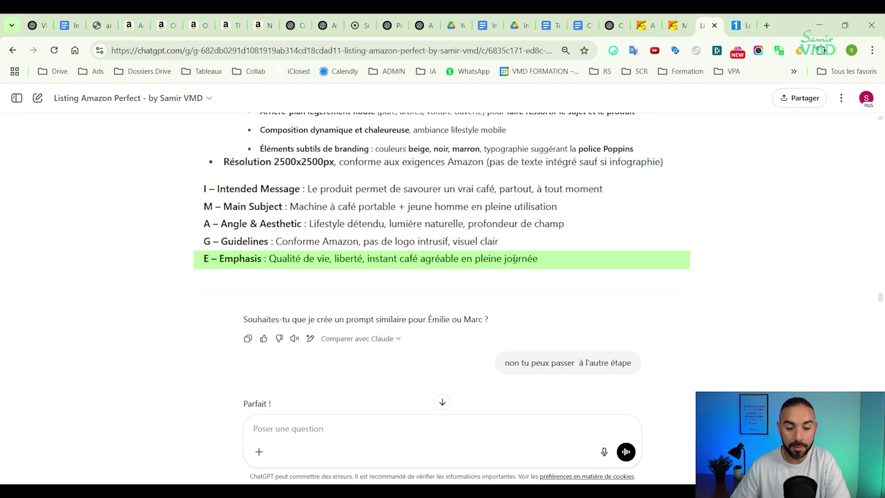
Examine the avatar's outdoor break IMAGE brief, highlighting the image's intention and reading on to the image generation prompt.
scroll(466, 259, "down", 8)
scroll(415, 215, "up", 1)
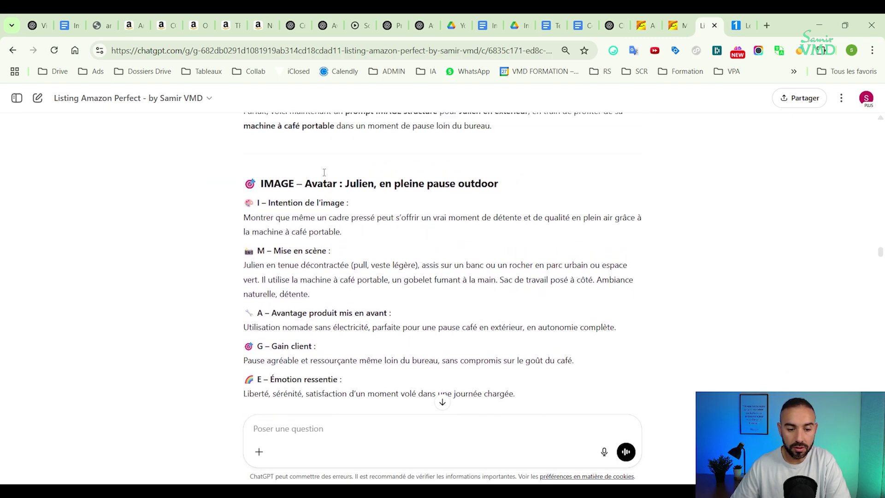
left_click_drag(224, 199, 292, 216)
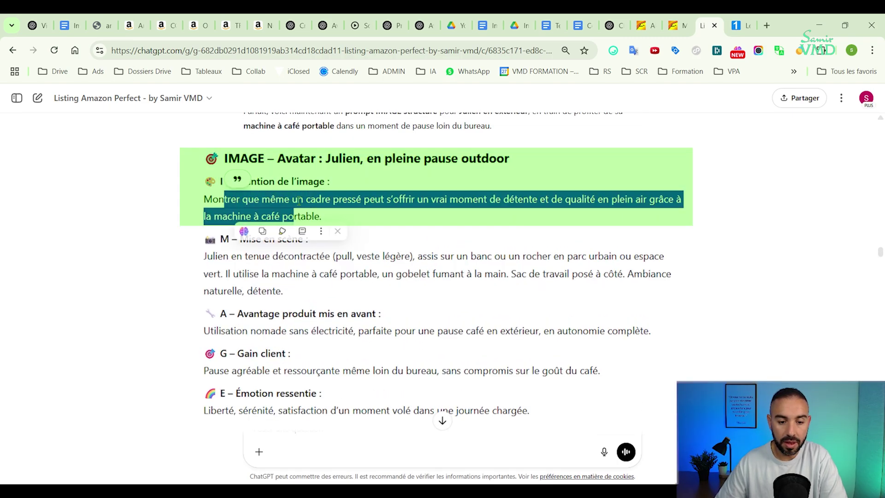
left_click(300, 203)
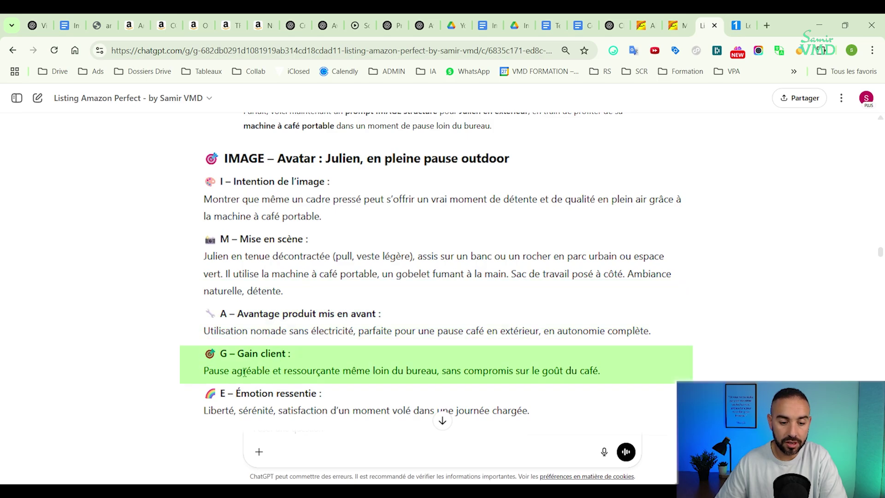
scroll(238, 323, "down", 3)
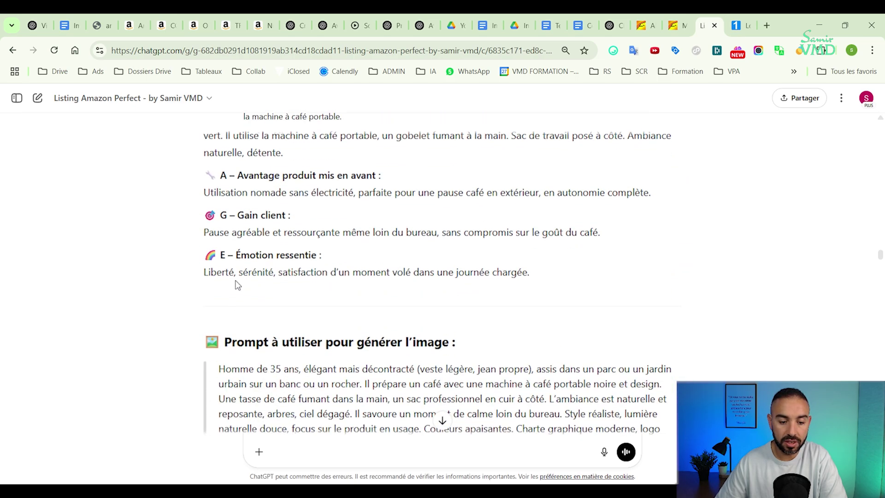
scroll(324, 293, "down", 3)
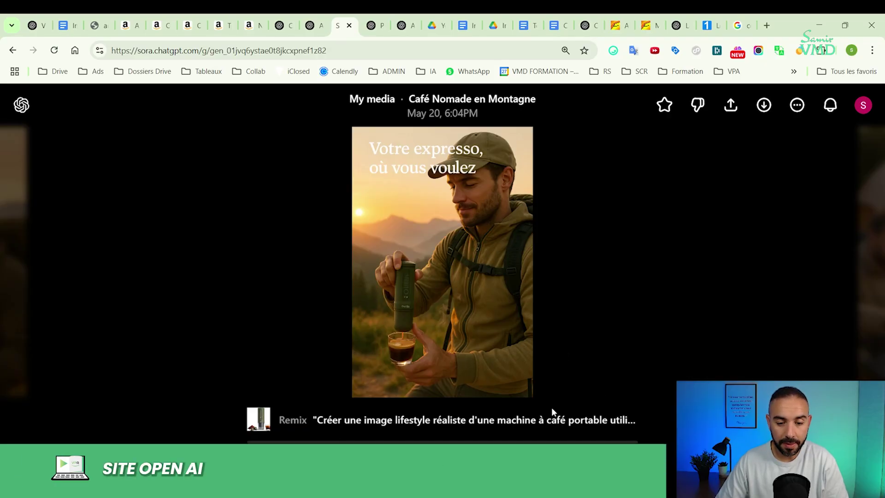
Switch to Sora, examine the Café Nomade en Montagne image with its full remix prompt, and return to the media library.
mouse_move(370, 422)
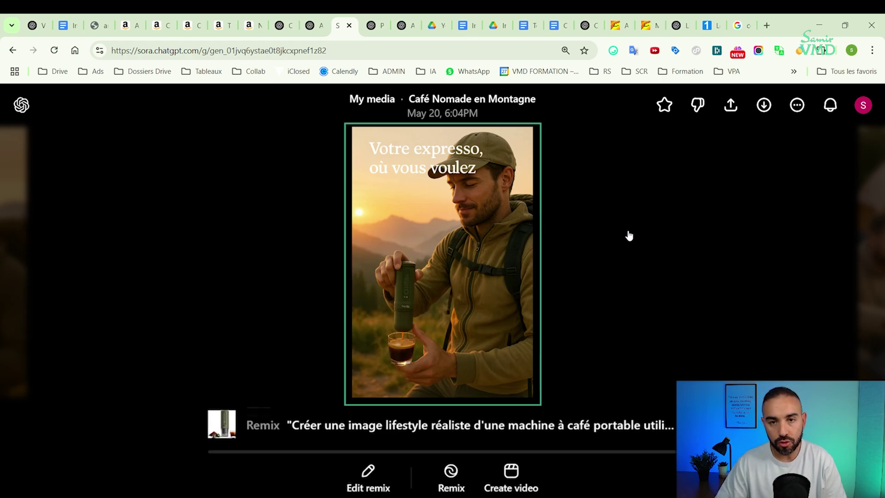
mouse_move(223, 433)
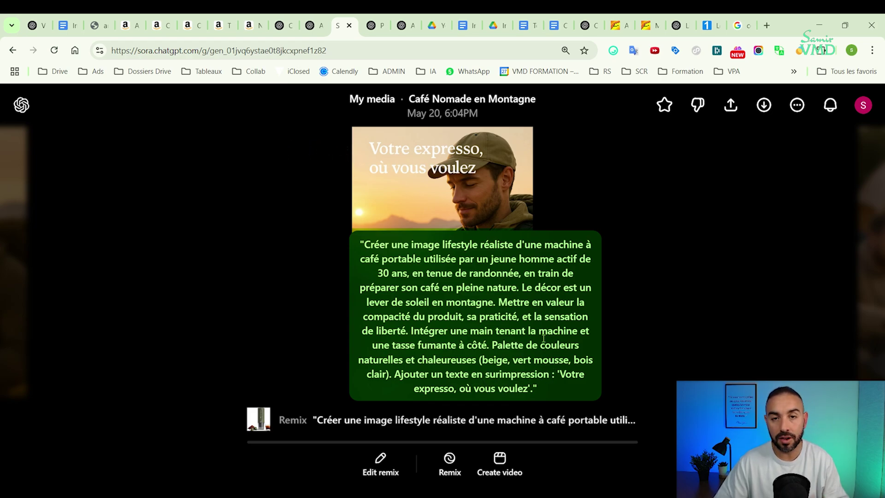
key("Escape")
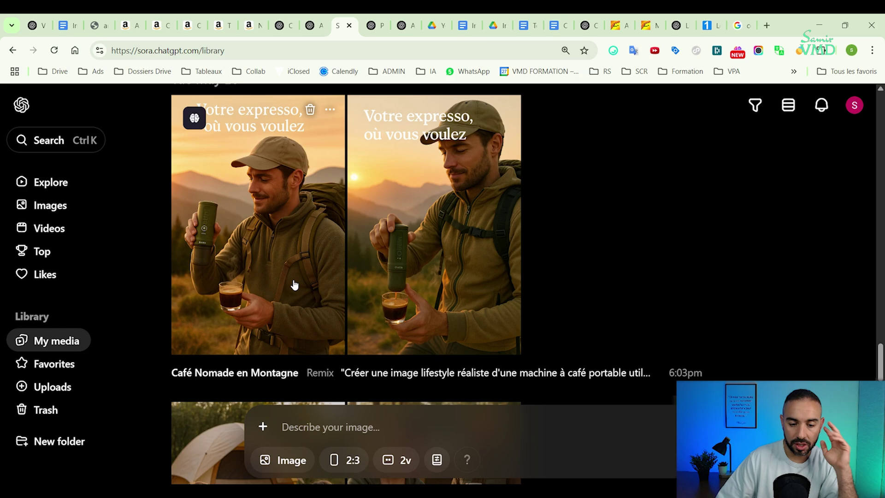
Browse the media library to the Petit déjeuner en camping images and open the one with the woman preparing coffee.
scroll(293, 283, "down", 5)
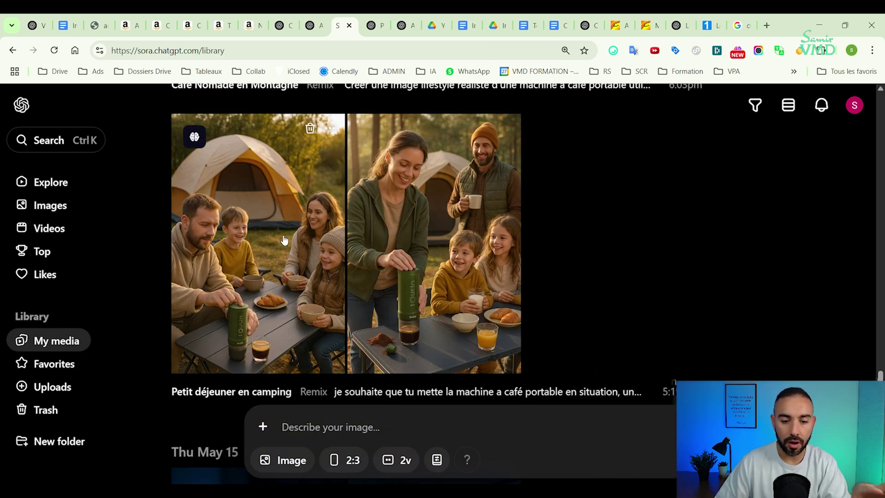
scroll(340, 233, "up", 1)
scroll(340, 233, "down", 1)
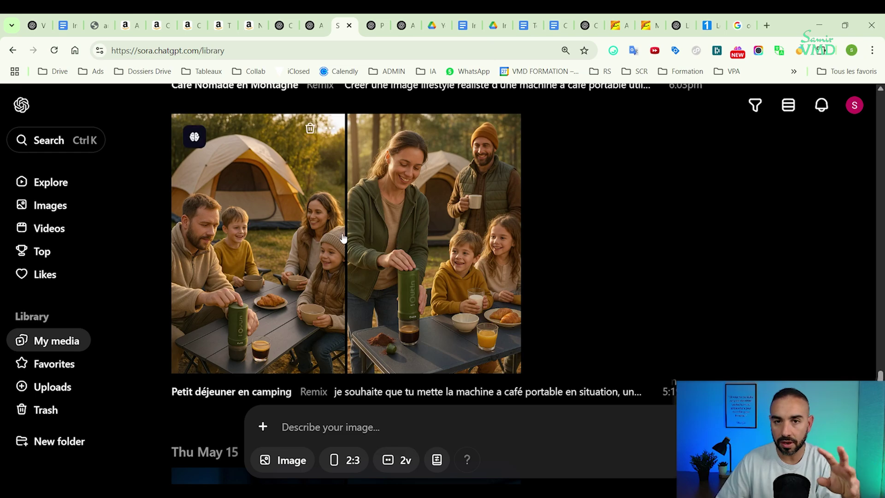
left_click(460, 234)
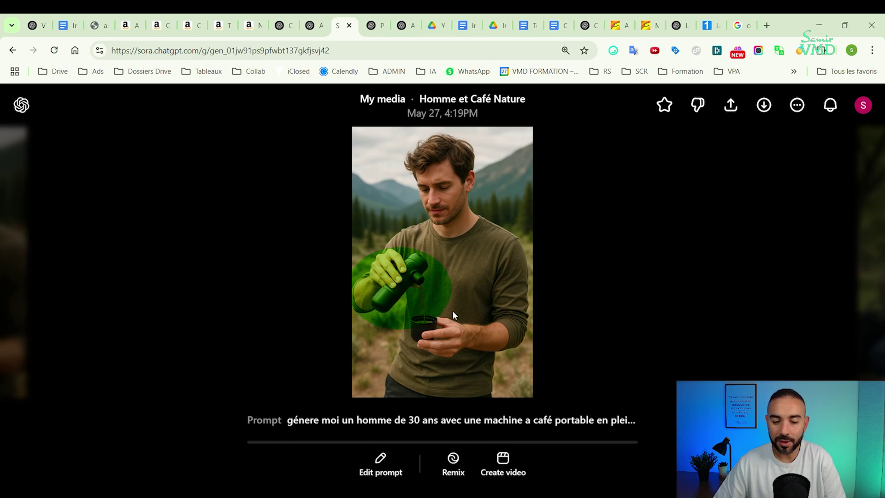
Compare the Homme et Café Nature images with the Café Portable Urbain image and its detailed prompt.
key("Escape")
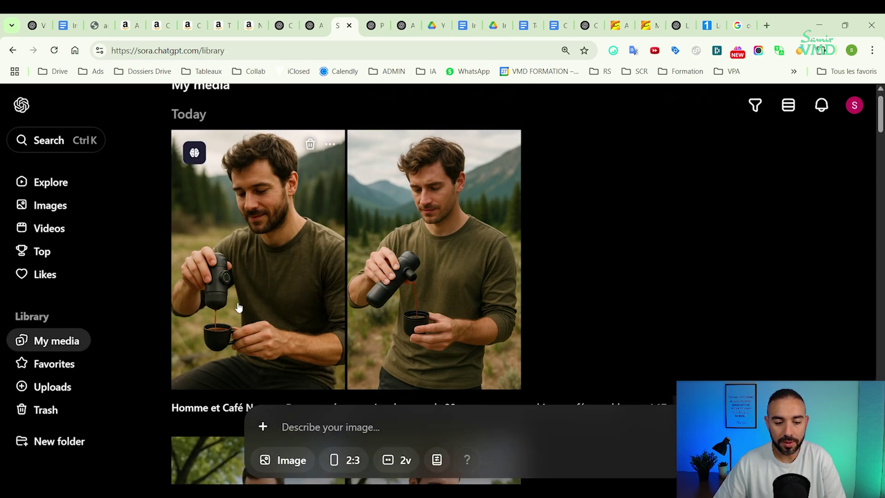
scroll(253, 286, "down", 2)
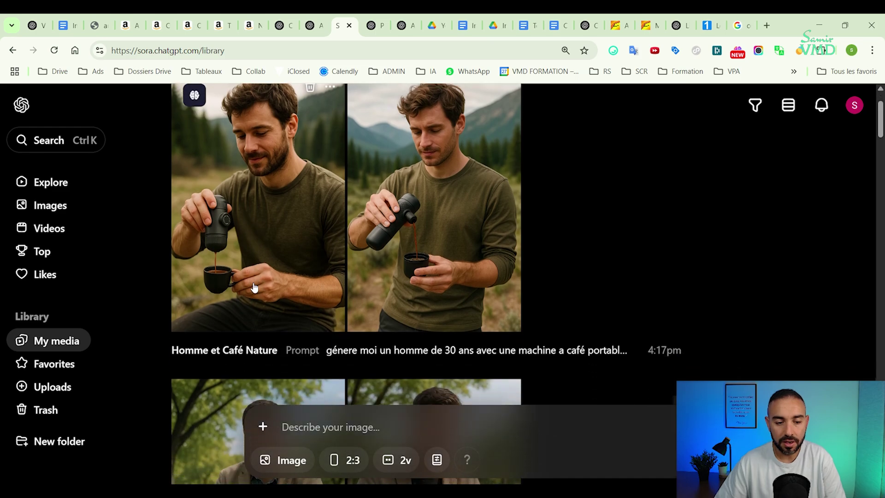
left_click(433, 392)
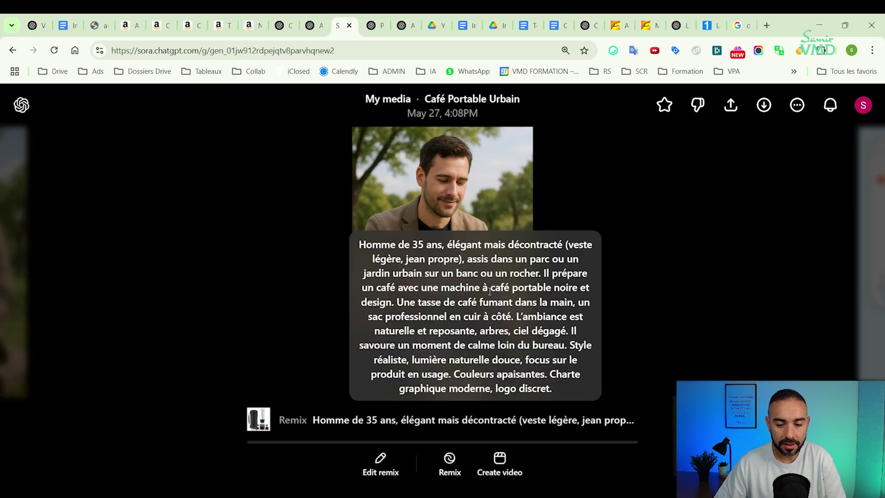
left_click(503, 244)
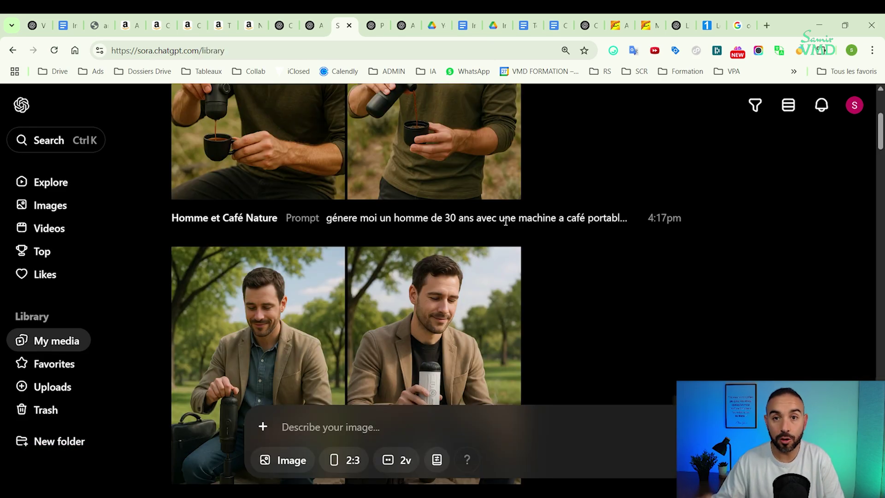
scroll(506, 222, "up", 4)
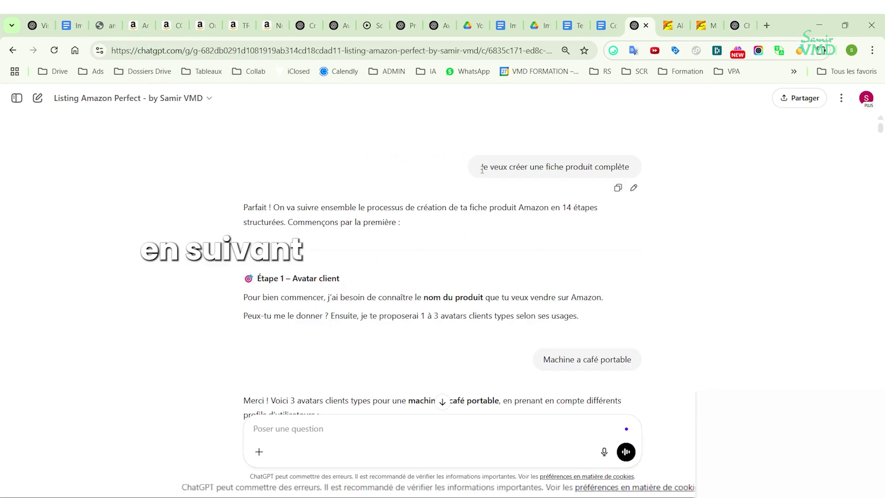
Switch to the Listing Amazon Perfect conversation and review its opening, from the full listing request through the step 1 customer avatar.
scroll(729, 343, "up", 1)
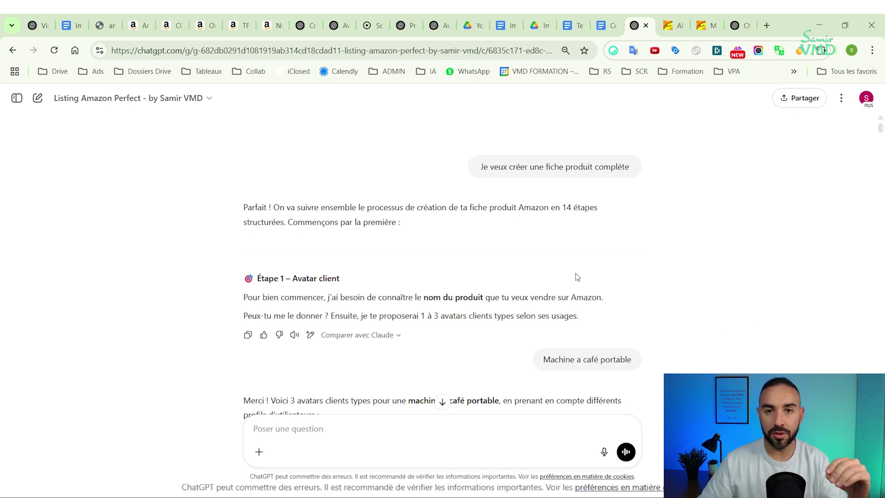
scroll(577, 277, "down", 1)
scroll(426, 227, "down", 3)
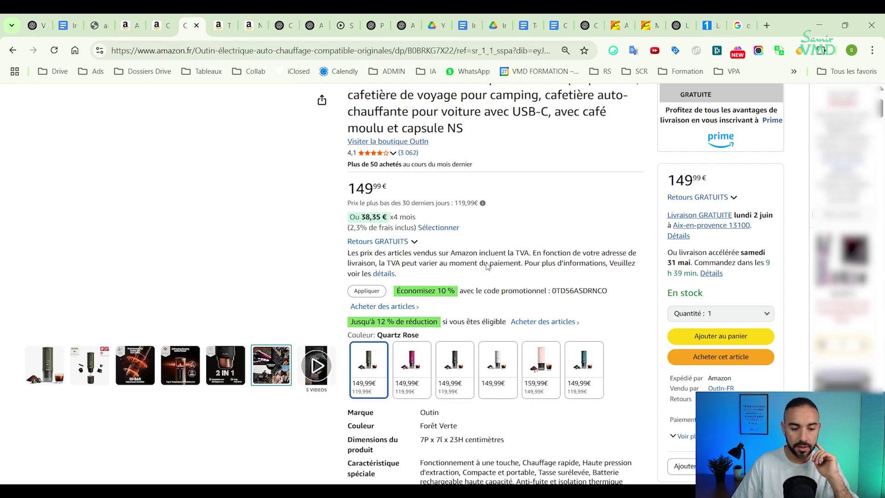
Magnify the Multiple Usage Scenarios image on the OutIn Amazon listing and switch to the TRAVELISIMO lunch box listing.
mouse_move(198, 235)
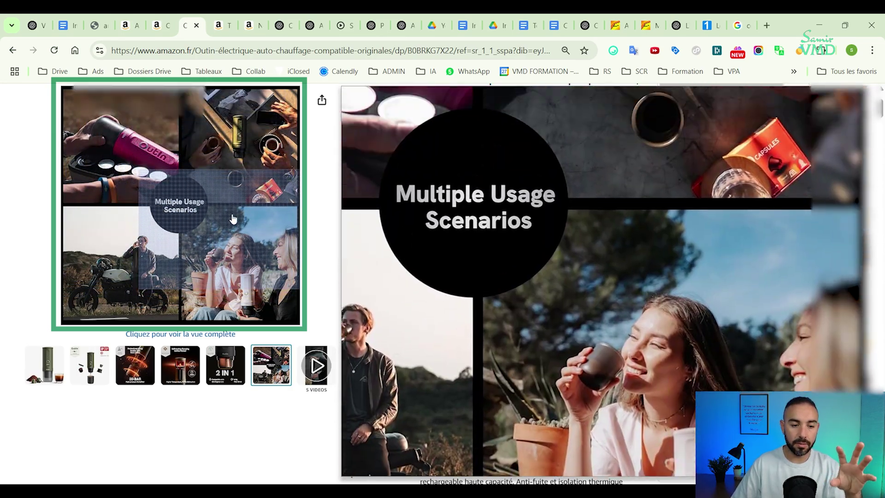
key("ctrl+Tab")
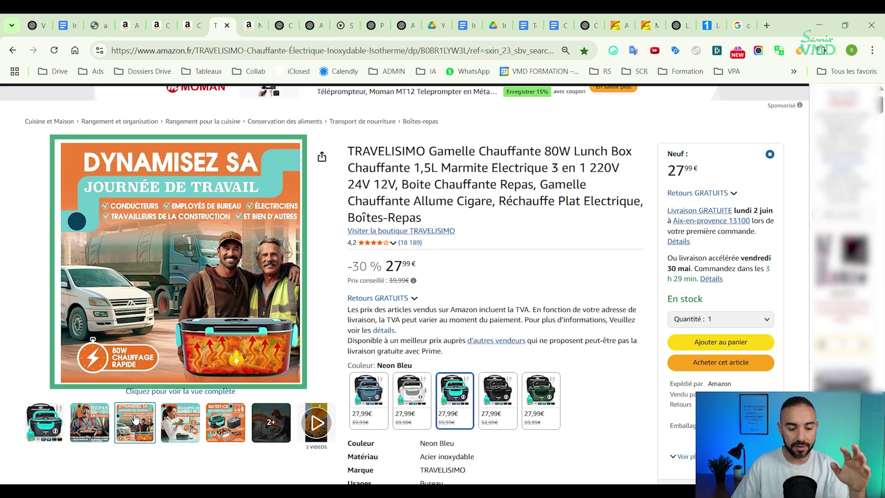